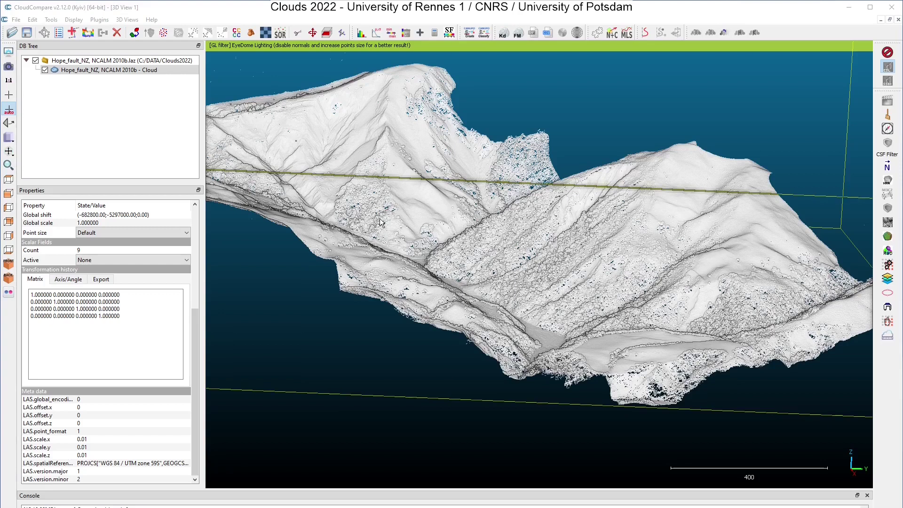
# Step: Colour the selected cloud by Classification and narrow its display range to about 1.65–2.35
pyautogui.click(97, 70)
pyautogui.click(106, 259)
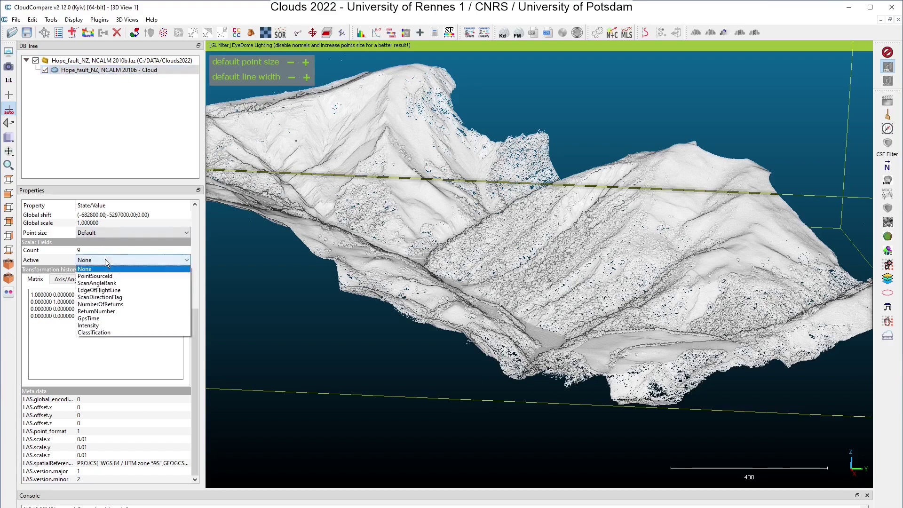
pyautogui.click(112, 332)
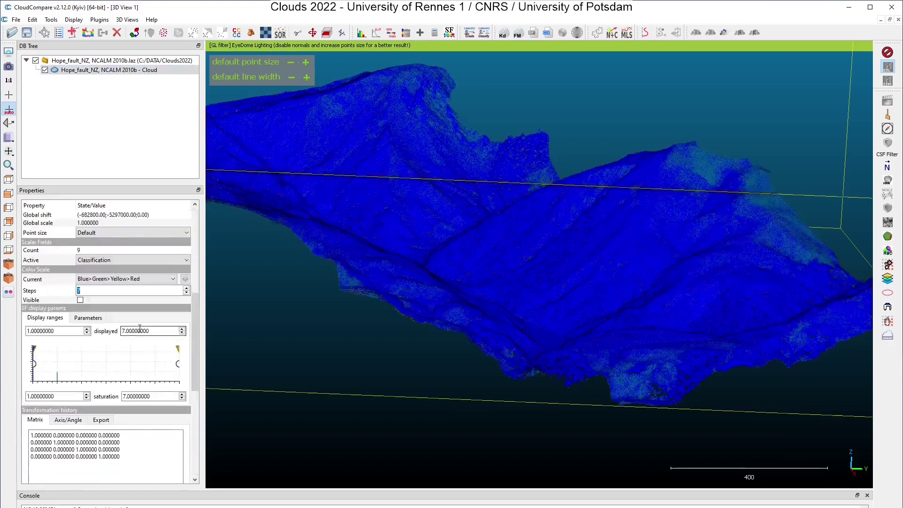
pyautogui.moveTo(195, 321); pyautogui.dragTo(49, 348)
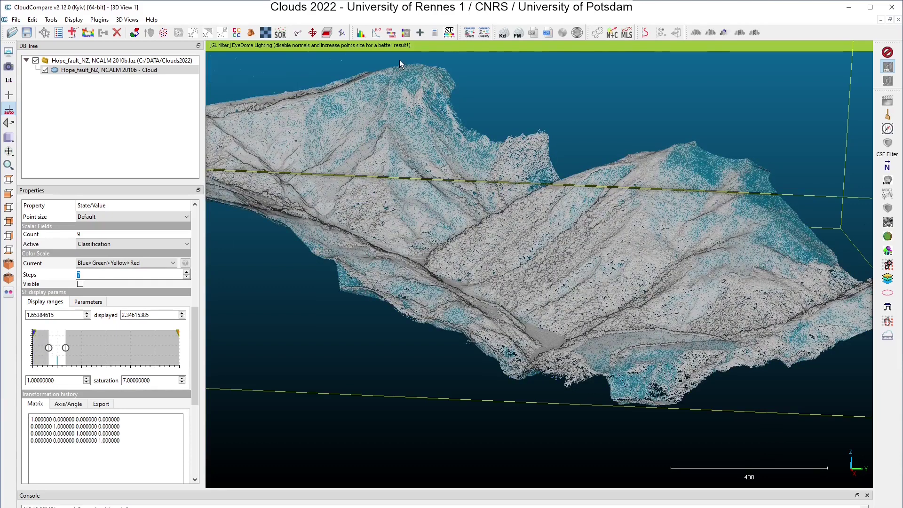
# Step: Split the cloud by the Classification range and rename the extracted cloud 'ground'
pyautogui.click(390, 34)
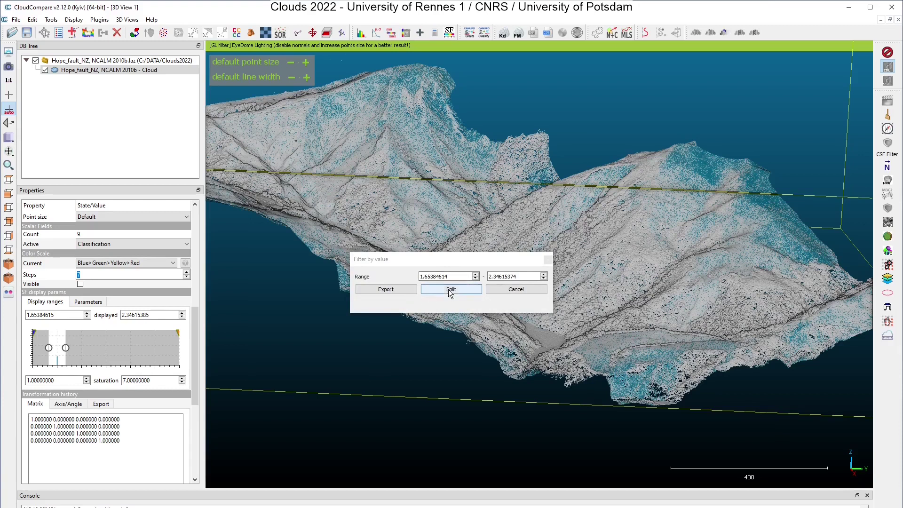
pyautogui.click(448, 288)
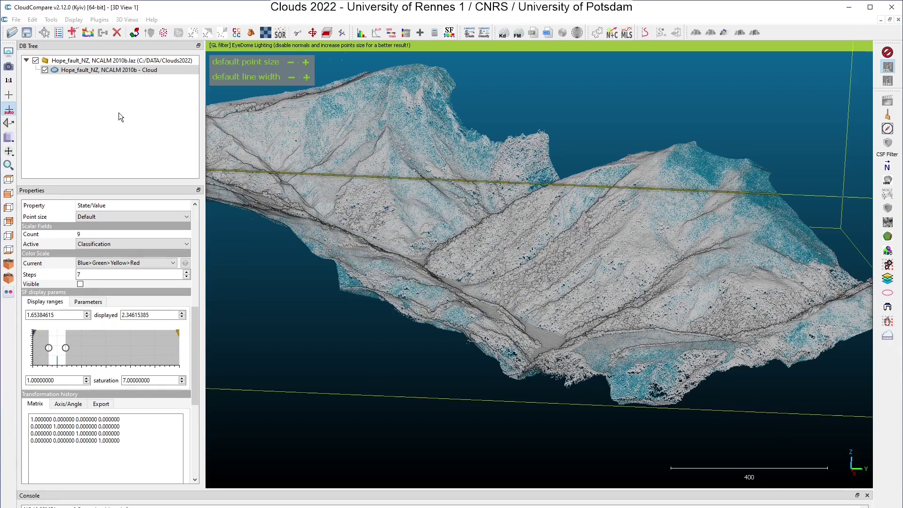
pyautogui.doubleClick(106, 79)
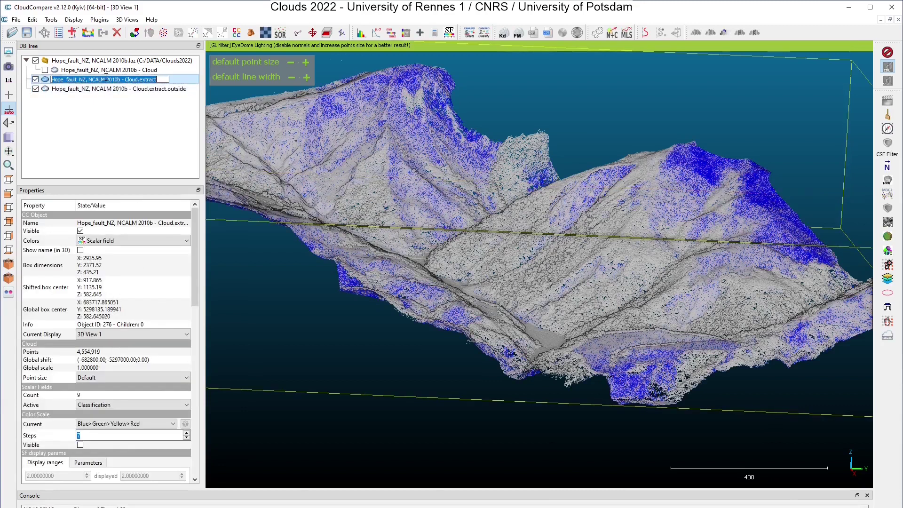
pyautogui.write('ground')
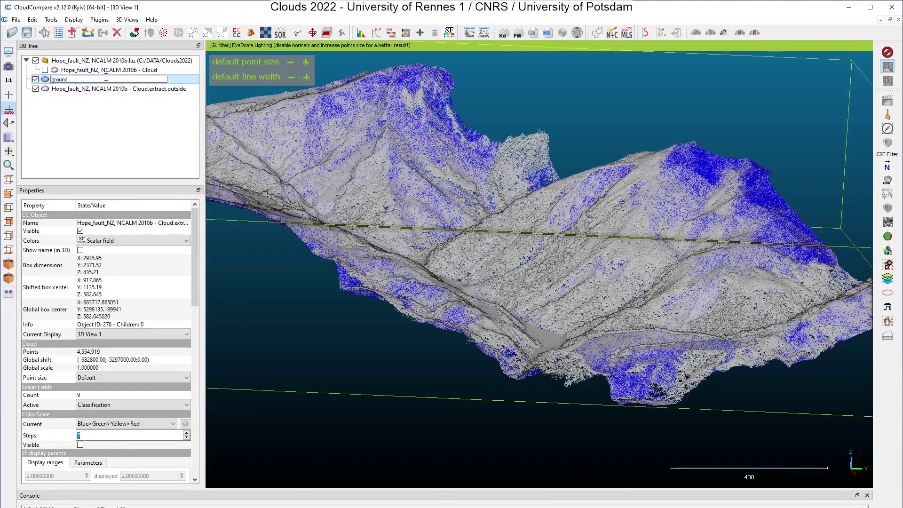
pyautogui.press('Return')
# Step: Rename the outside cloud to 'other'
pyautogui.doubleClick(100, 89)
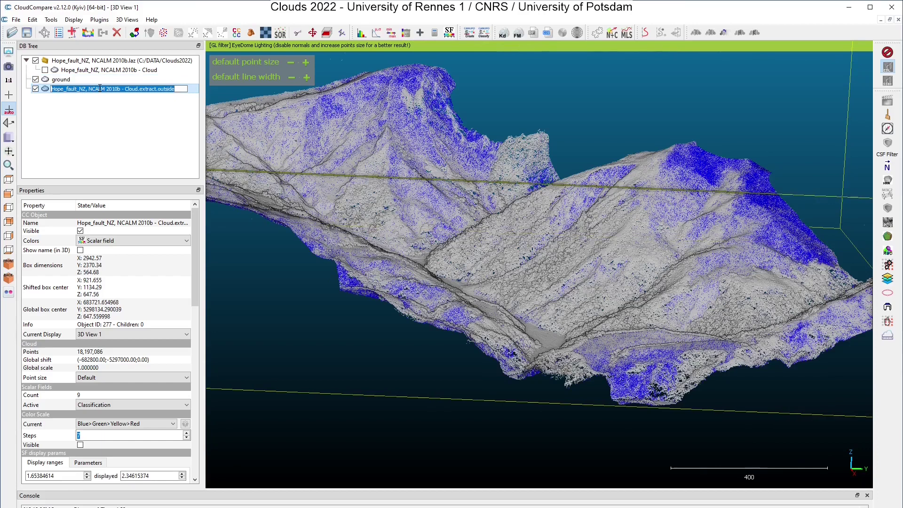
pyautogui.write('other')
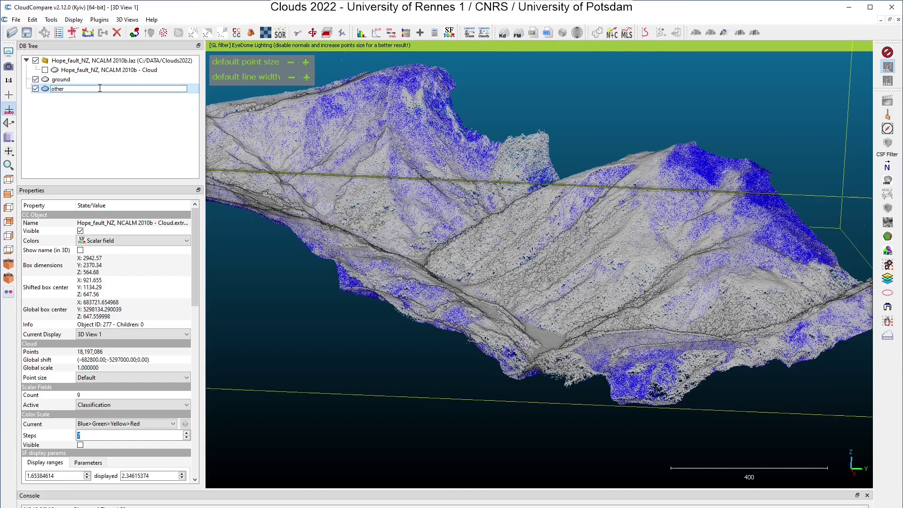
pyautogui.click(100, 117)
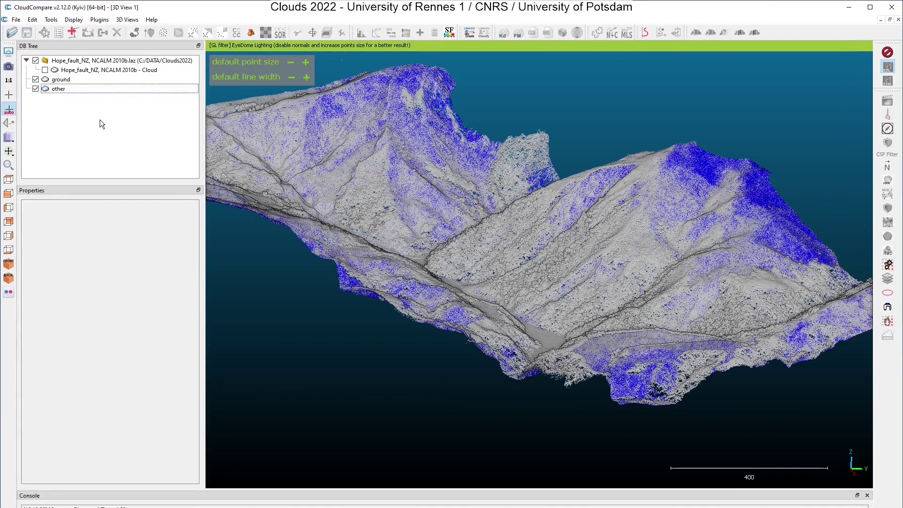
# Step: Start a cloud/cloud distance with 'other' as compared cloud and 'ground' as reference
pyautogui.click(89, 80)
pyautogui.keyDown('ctrl'); pyautogui.click(81, 88); pyautogui.keyUp('ctrl')
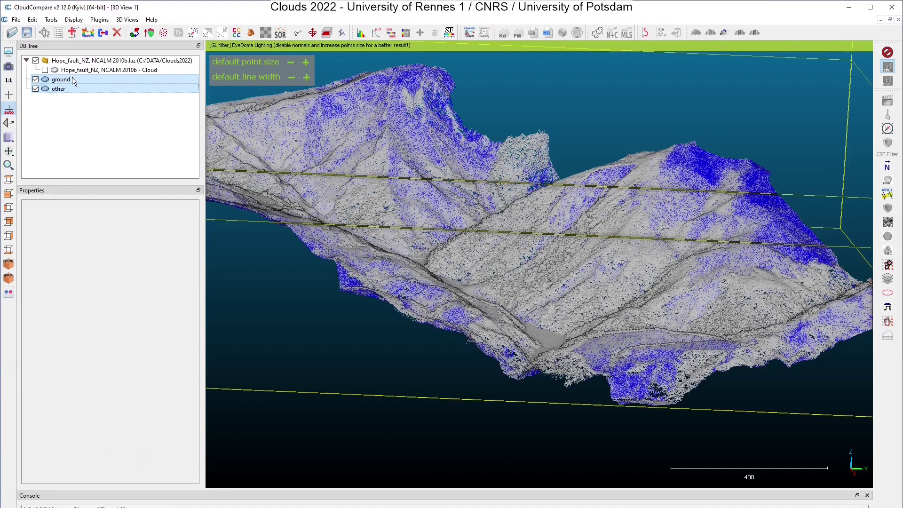
pyautogui.click(191, 34)
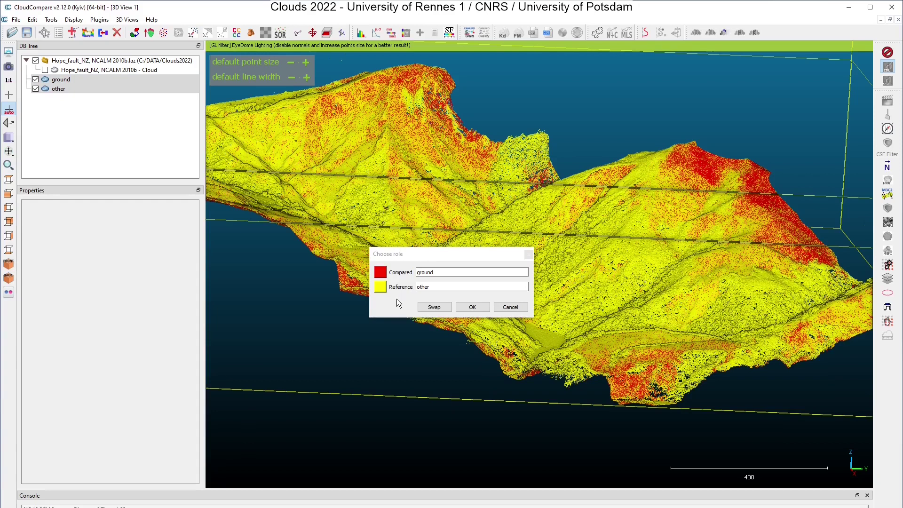
pyautogui.click(432, 308)
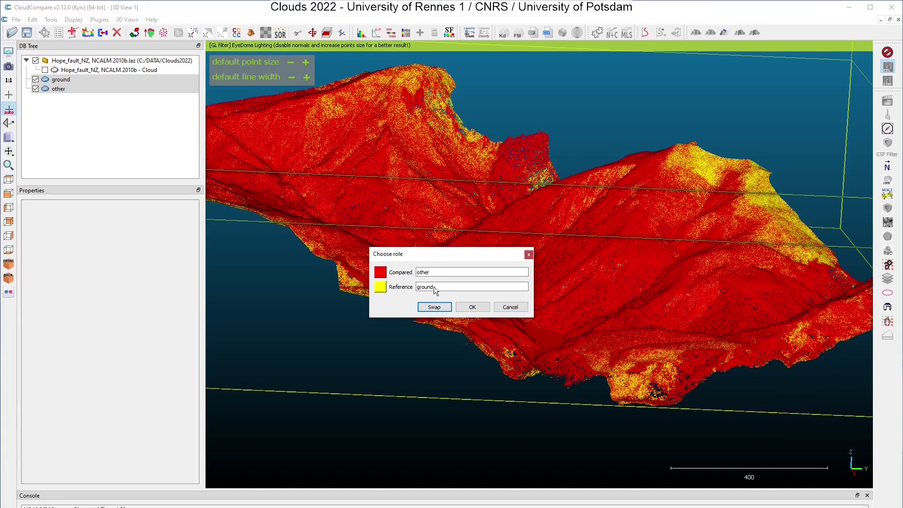
pyautogui.click(472, 307)
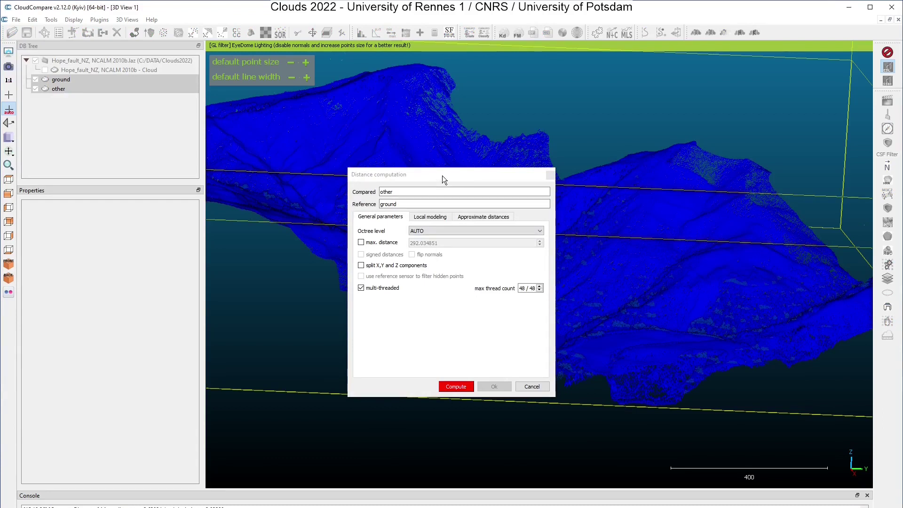
# Step: Split distances into X, Y and Z components and cap the maximum distance at 50
pyautogui.click(361, 266)
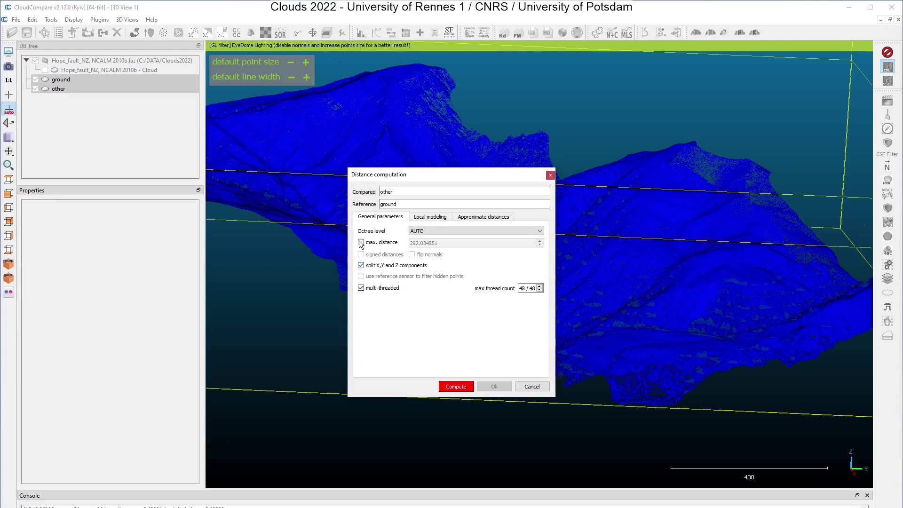
pyautogui.click(361, 243)
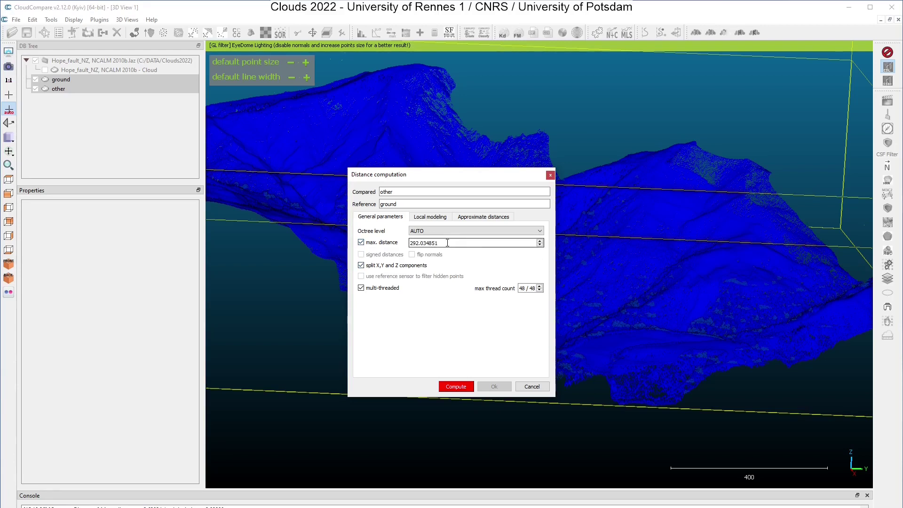
pyautogui.moveTo(447, 243); pyautogui.dragTo(408, 244)
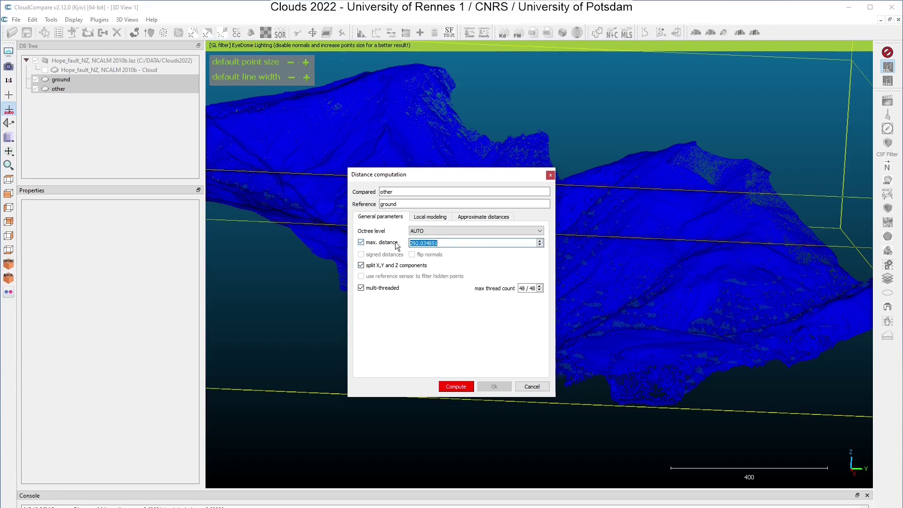
pyautogui.write('50')
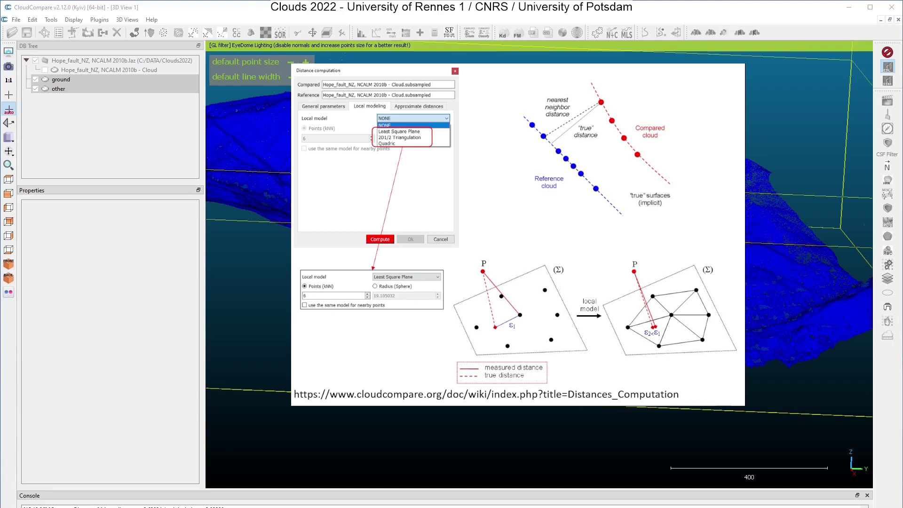
pyautogui.press('Right')
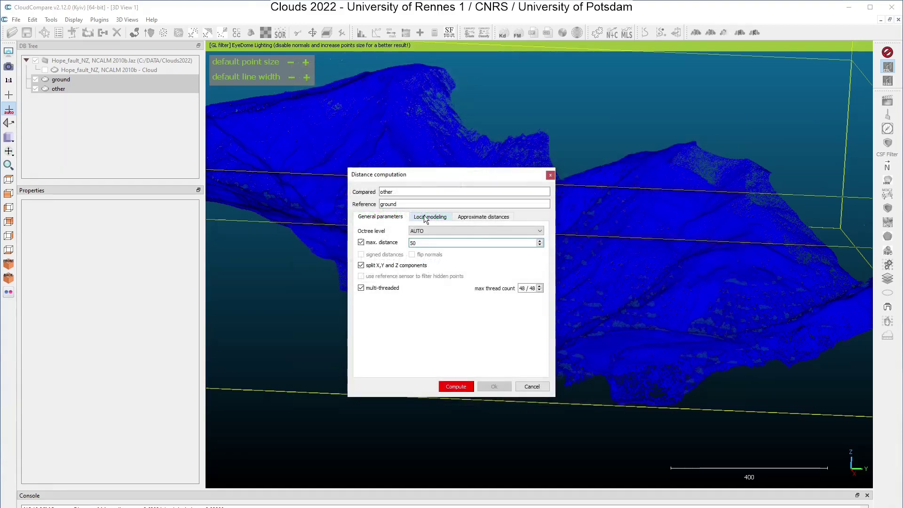
# Step: Review the Local modeling and Approximate distances tabs, then compute the other-to-ground distances
pyautogui.click(426, 217)
pyautogui.click(475, 218)
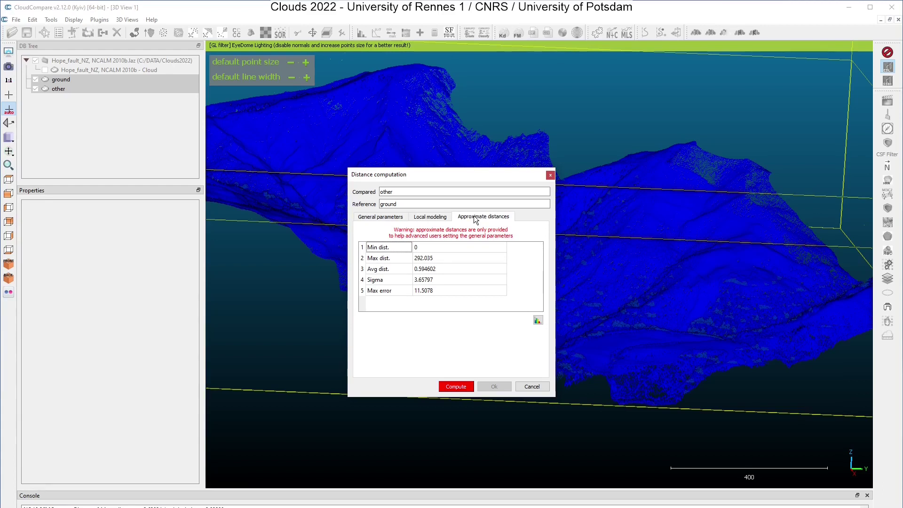
pyautogui.click(376, 217)
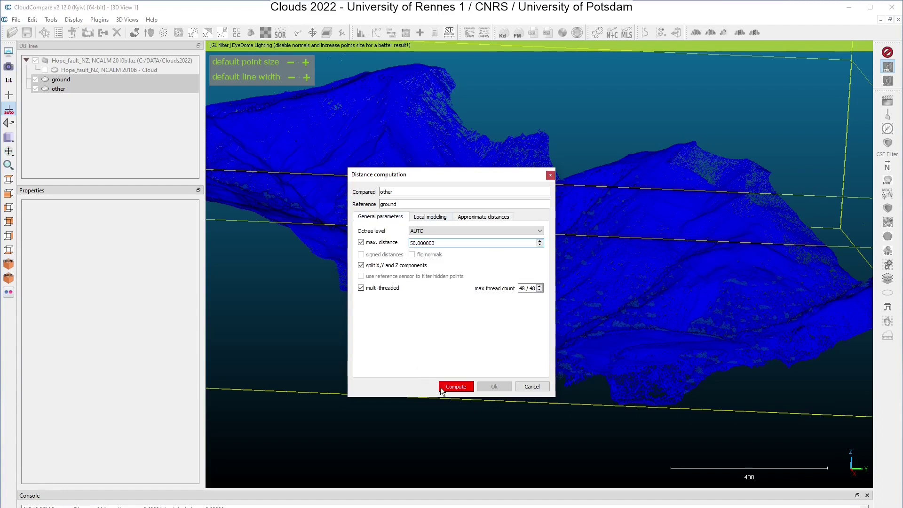
pyautogui.click(446, 388)
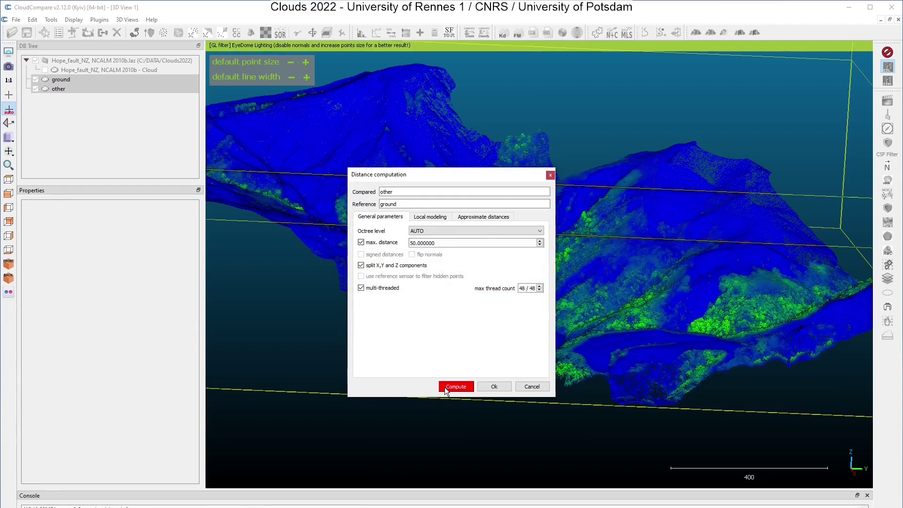
# Step: Show C2C absolute distances[<50] on 'other' saturated near 14.26, then zoom onto the slopes
pyautogui.click(490, 384)
pyautogui.click(52, 88)
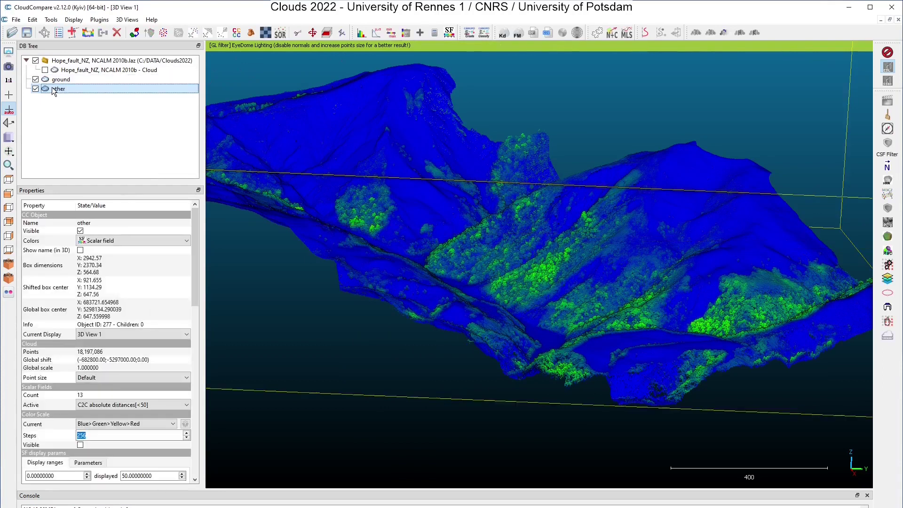
pyautogui.moveTo(194, 239); pyautogui.dragTo(197, 293)
pyautogui.click(179, 296)
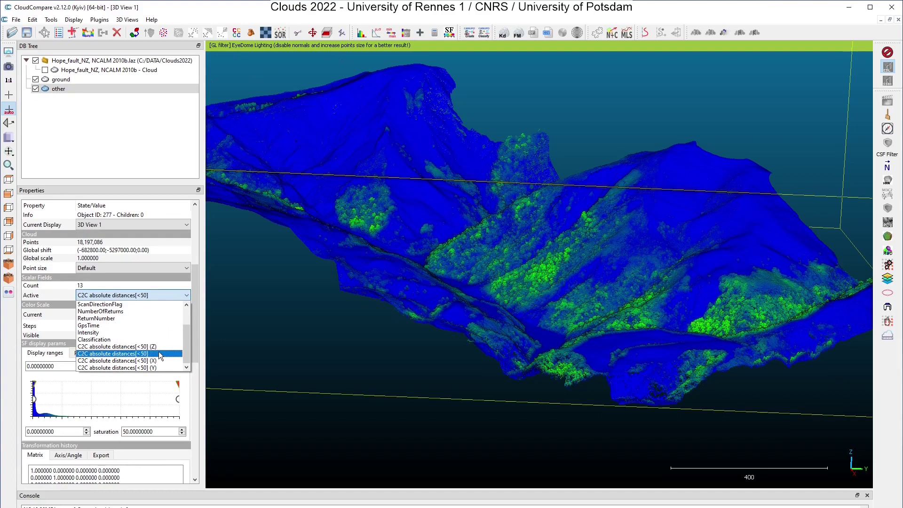
pyautogui.click(158, 353)
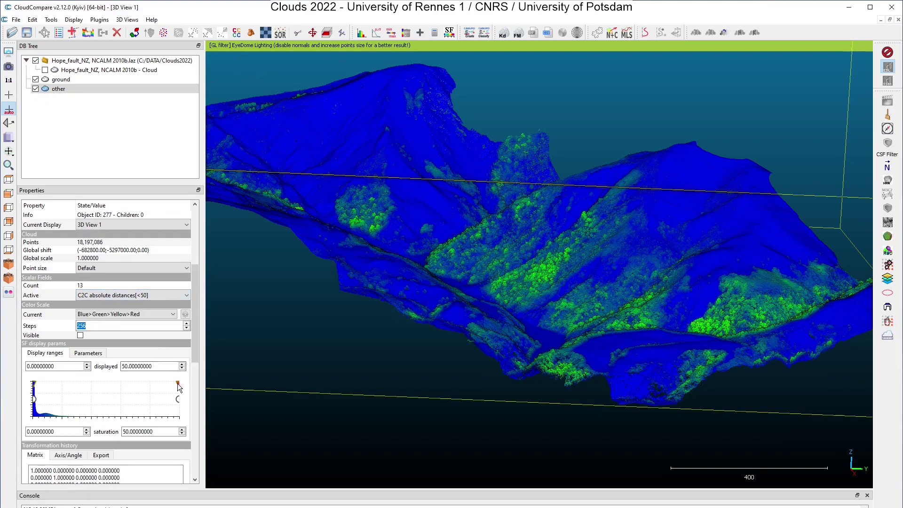
pyautogui.moveTo(177, 384); pyautogui.dragTo(75, 387)
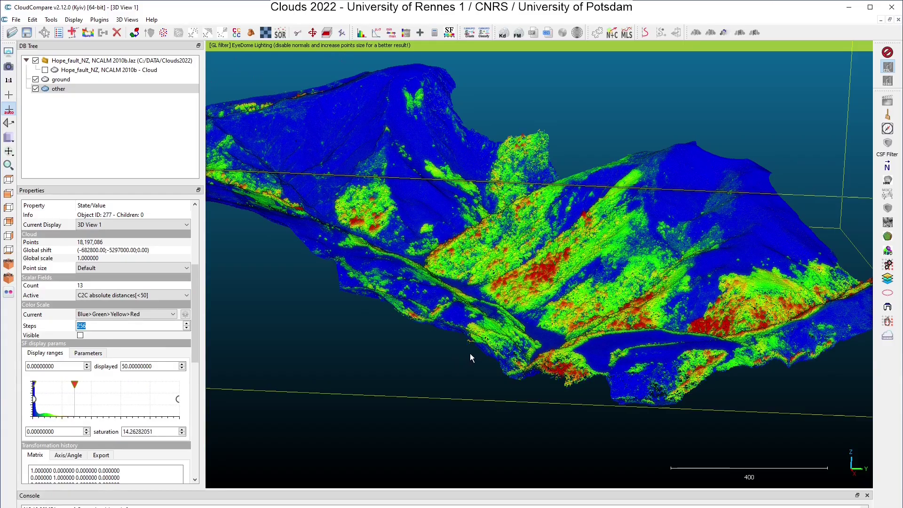
pyautogui.moveTo(459, 346); pyautogui.dragTo(526, 317)
pyautogui.scroll(6, 526, 312)
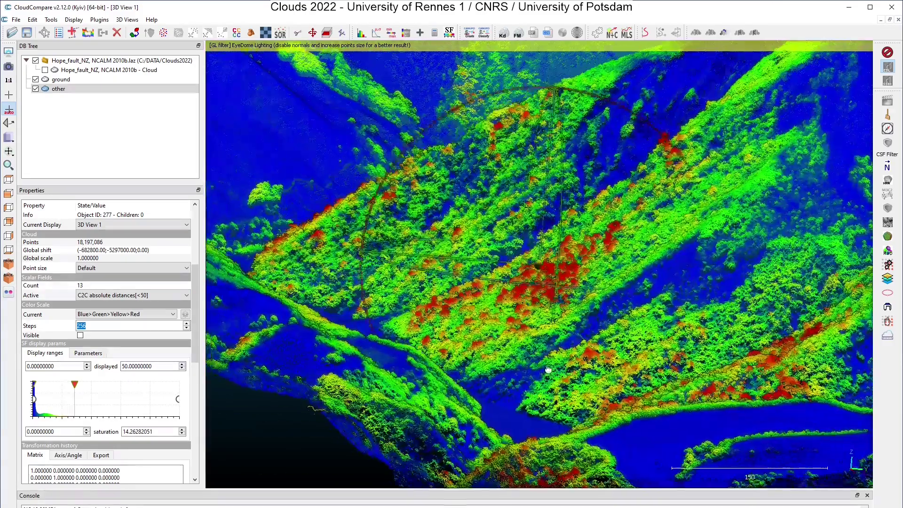
pyautogui.scroll(3, 591, 351)
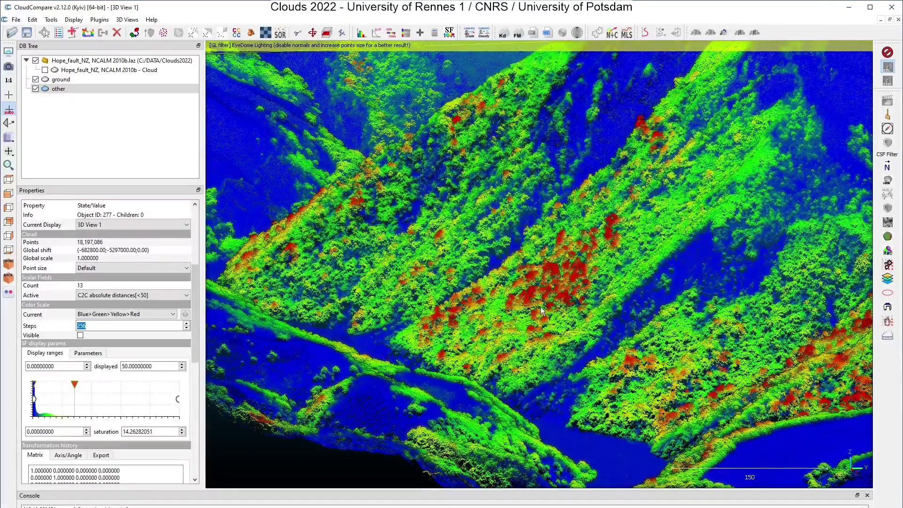
pyautogui.scroll(3, 541, 307)
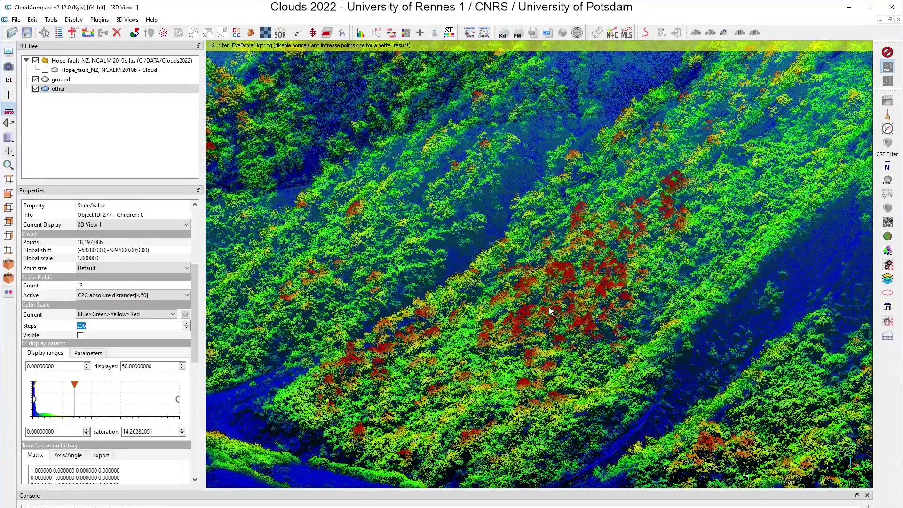
# Step: Display Z-component C2C distances, saturate near 12.5, raise the lower limit, and rotate to inspect misfits
pyautogui.click(187, 295)
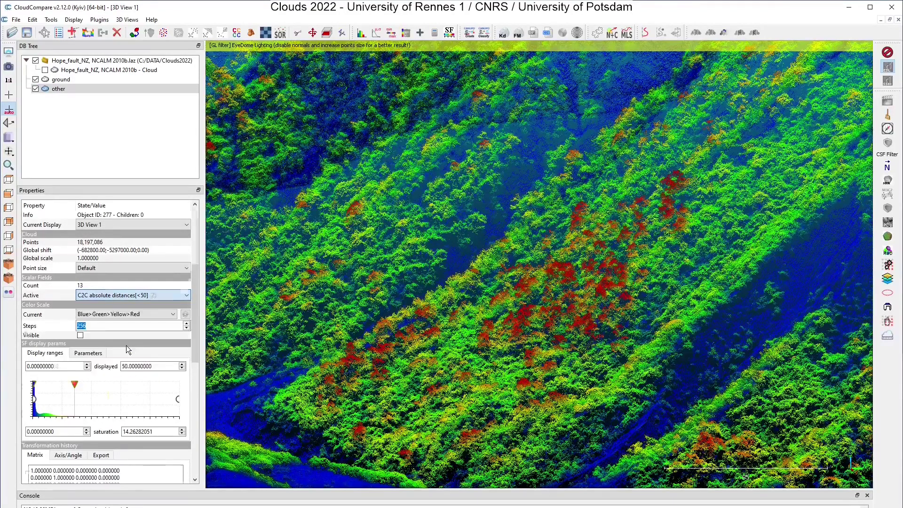
pyautogui.click(128, 346)
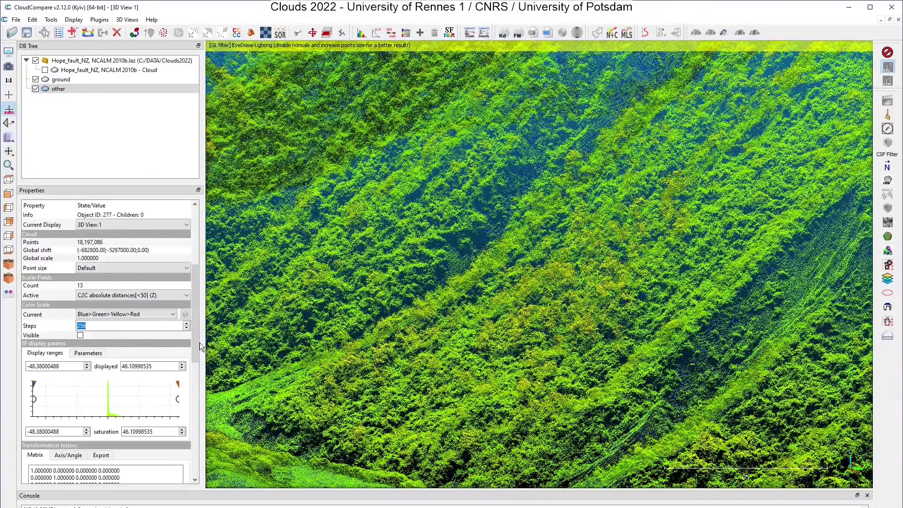
pyautogui.scroll(-2, 195, 348)
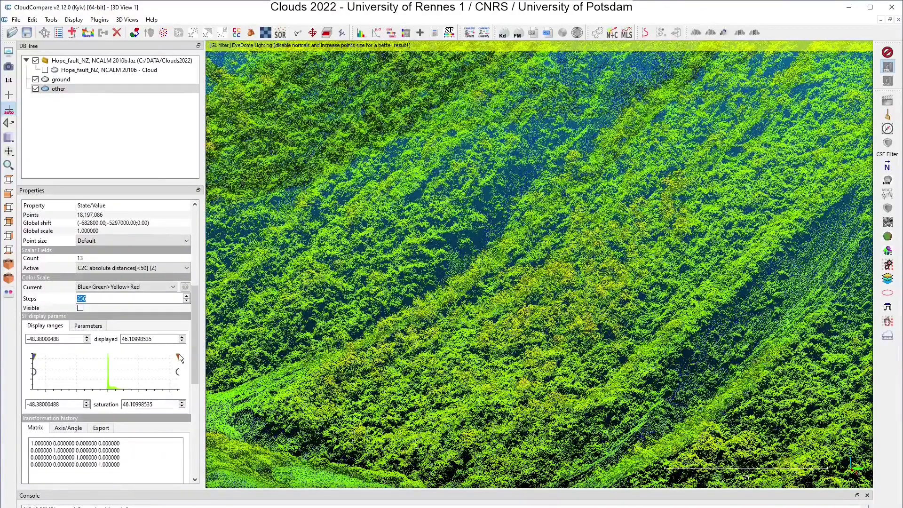
pyautogui.moveTo(178, 357); pyautogui.dragTo(122, 360)
pyautogui.moveTo(34, 356); pyautogui.dragTo(105, 361)
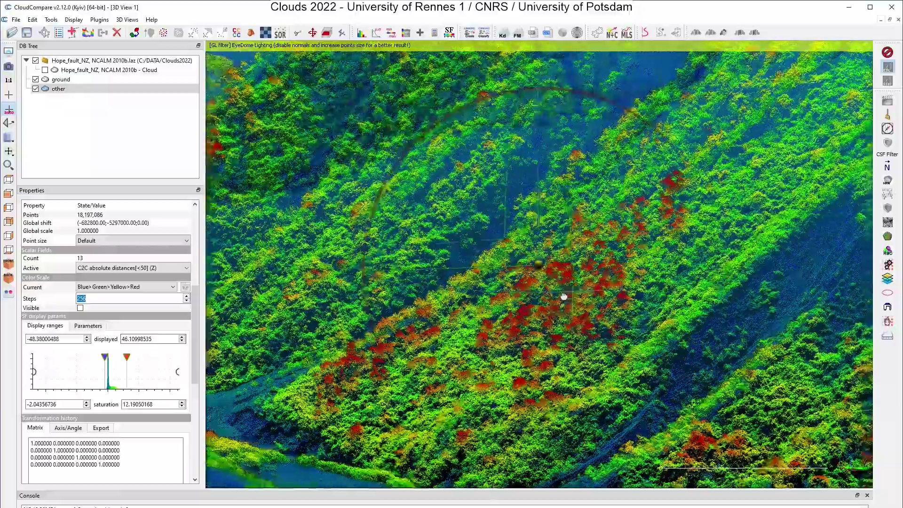
pyautogui.moveTo(562, 296); pyautogui.dragTo(688, 252)
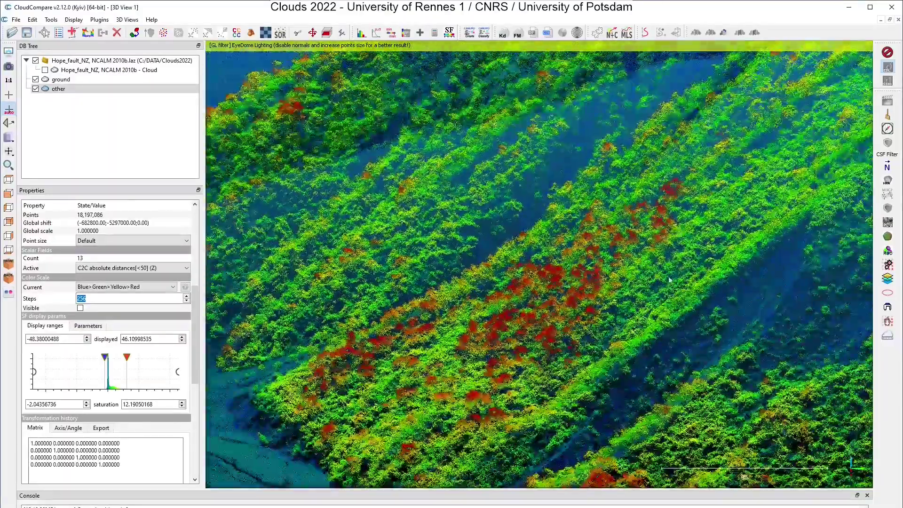
pyautogui.moveTo(669, 280); pyautogui.dragTo(649, 221)
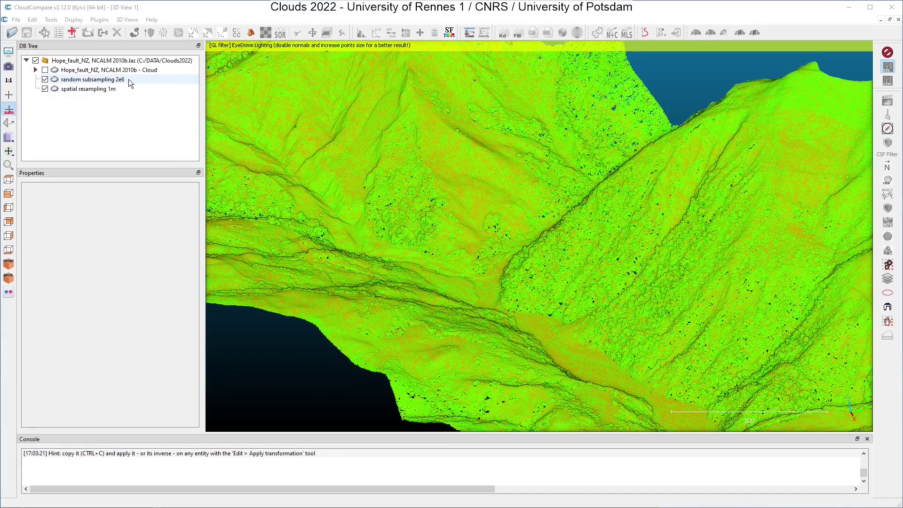
# Step: Show recursive information for spatial resampling 1m: 2,940,118 points, each coloured
pyautogui.click(188, 11)
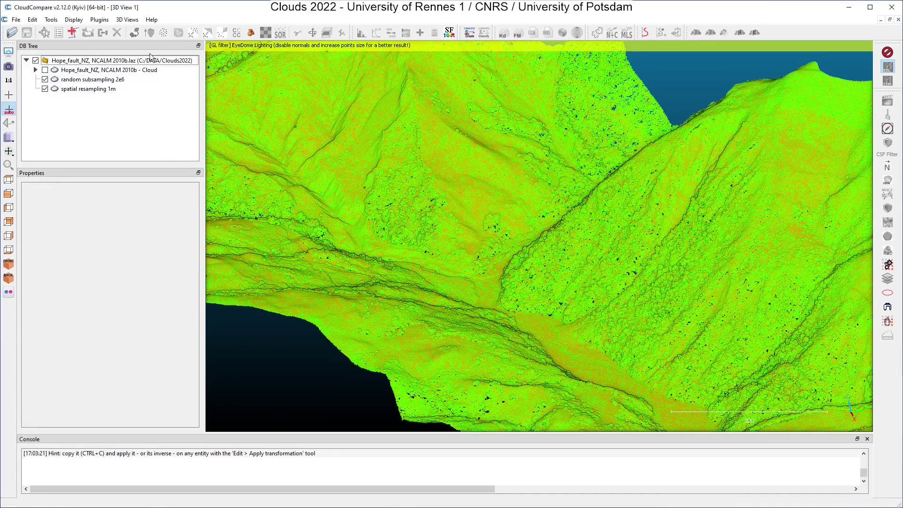
pyautogui.click(99, 70)
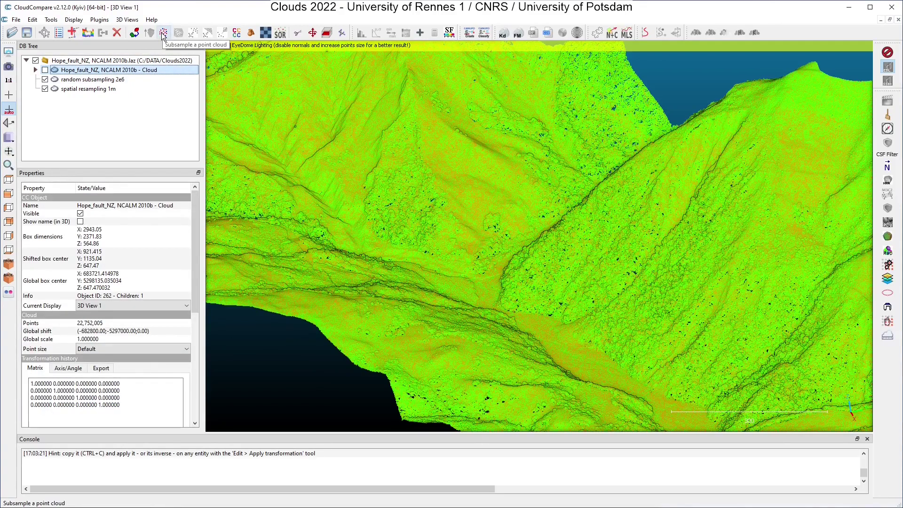
pyautogui.click(108, 119)
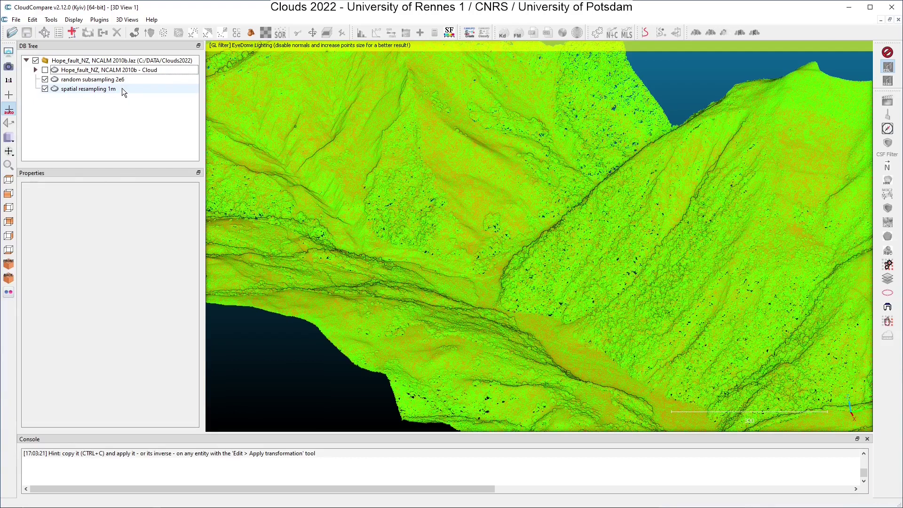
pyautogui.rightClick(122, 89)
pyautogui.click(140, 96)
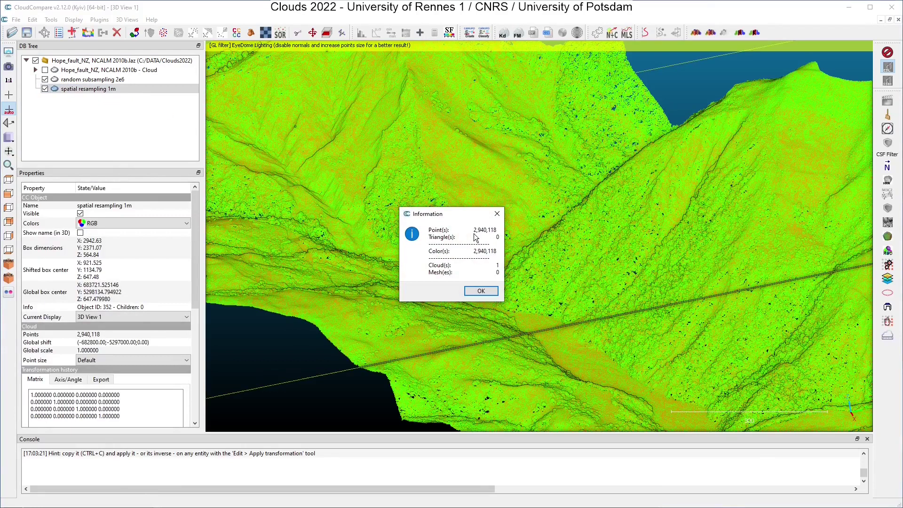
# Step: Clone the spatial resampling 1m cloud and select the new clone
pyautogui.click(498, 214)
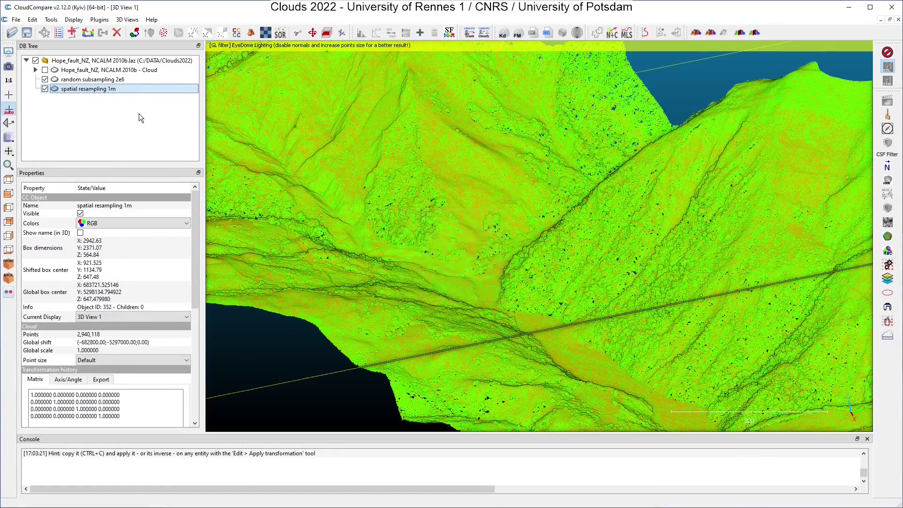
pyautogui.click(118, 115)
pyautogui.click(92, 89)
pyautogui.click(87, 33)
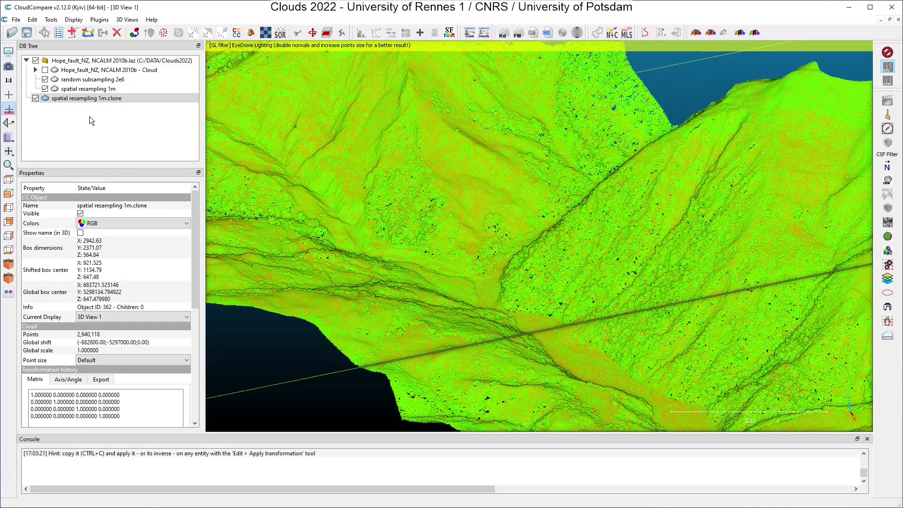
pyautogui.click(87, 99)
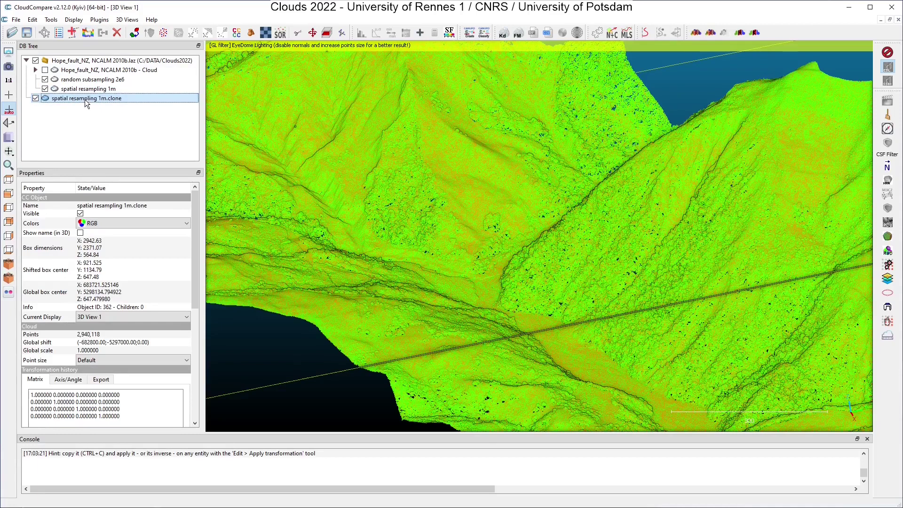
# Step: Set up a transformation on the clone with Euler Phi 1 and Z translation 0.5
pyautogui.click(33, 20)
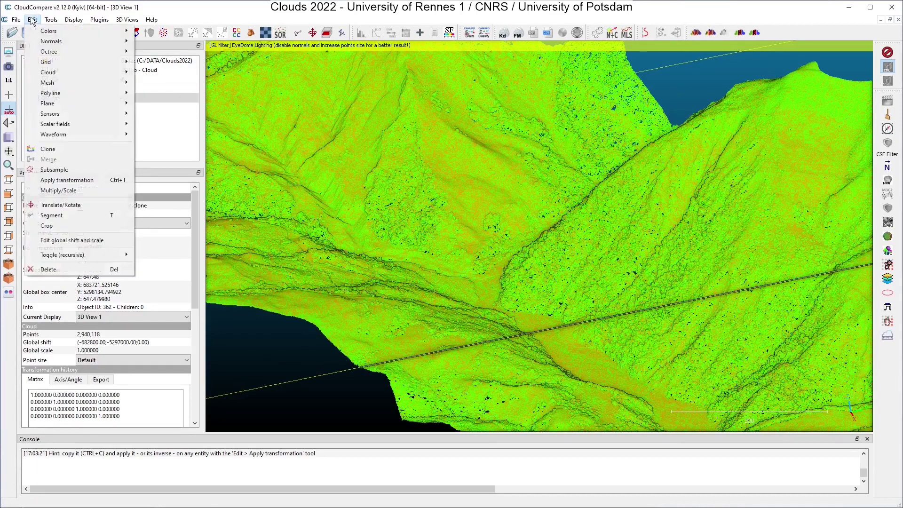
pyautogui.click(38, 180)
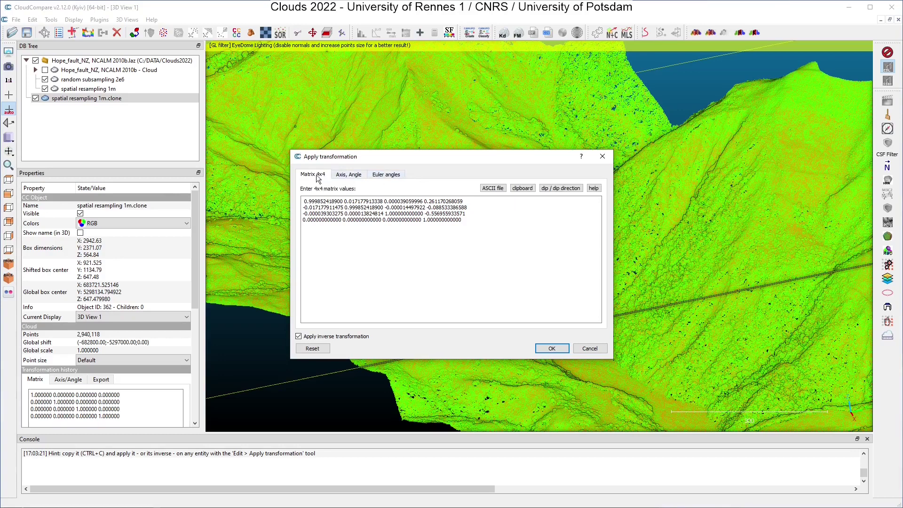
pyautogui.click(347, 176)
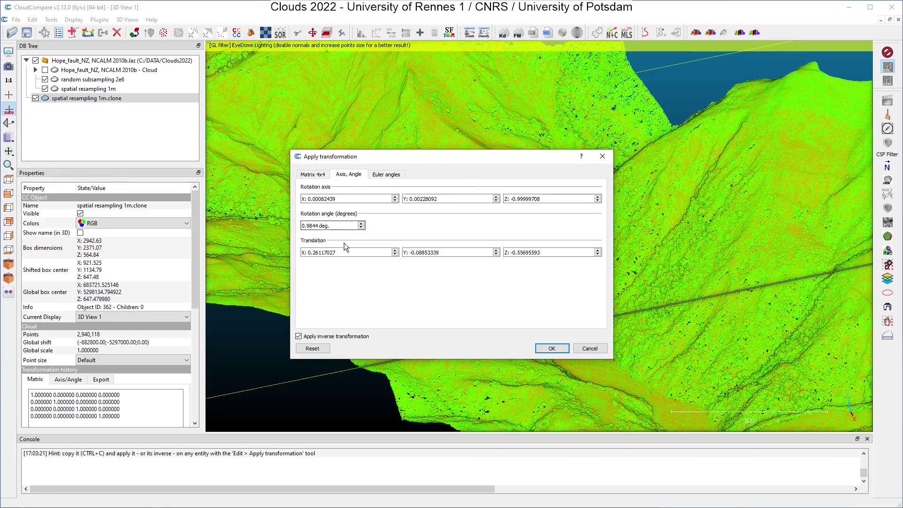
pyautogui.click(385, 178)
pyautogui.tripleClick(349, 199)
pyautogui.write('1\t0\t0\t0\t0\t0.5')
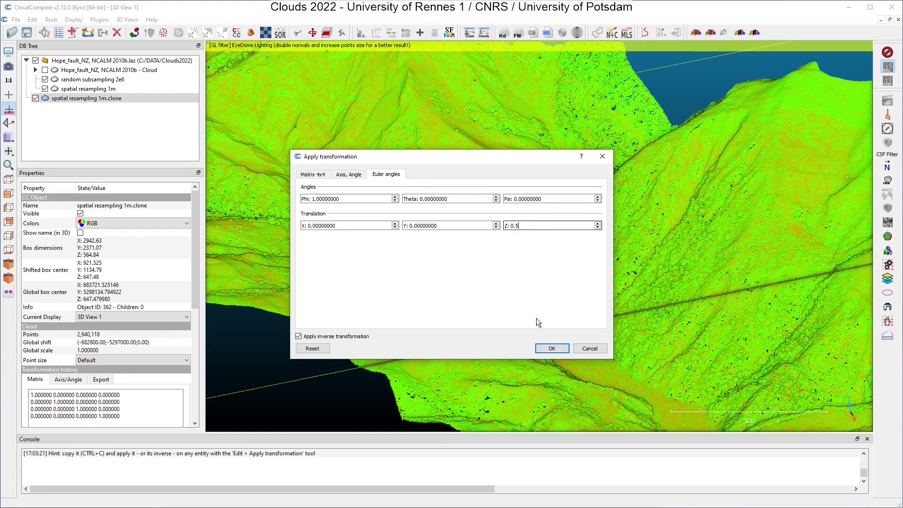
# Step: Apply the transformation, hide the original spatial resampling 1m cloud, and orbit to an oblique overview
pyautogui.click(547, 349)
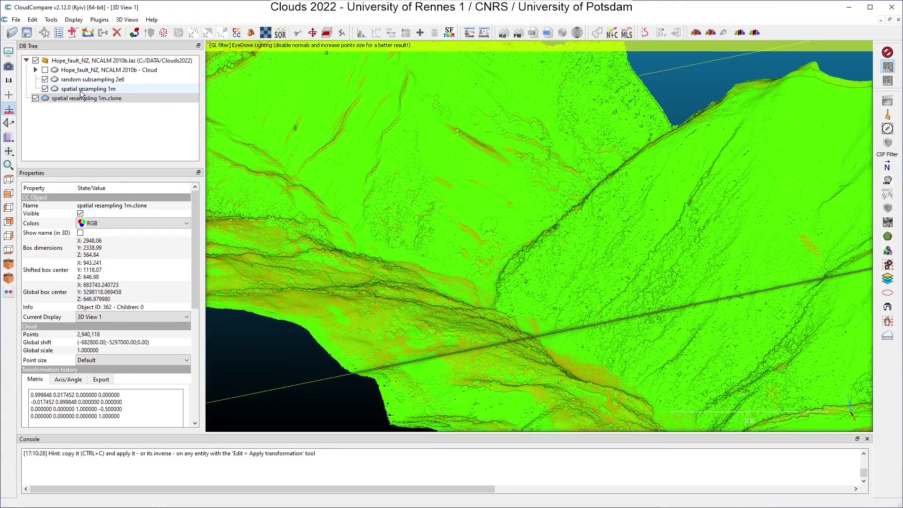
pyautogui.click(45, 89)
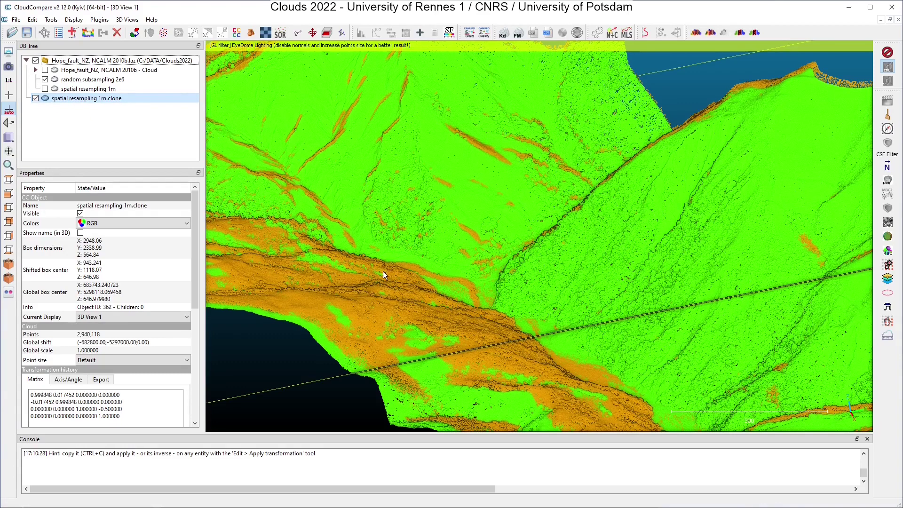
pyautogui.moveTo(382, 273); pyautogui.dragTo(502, 343)
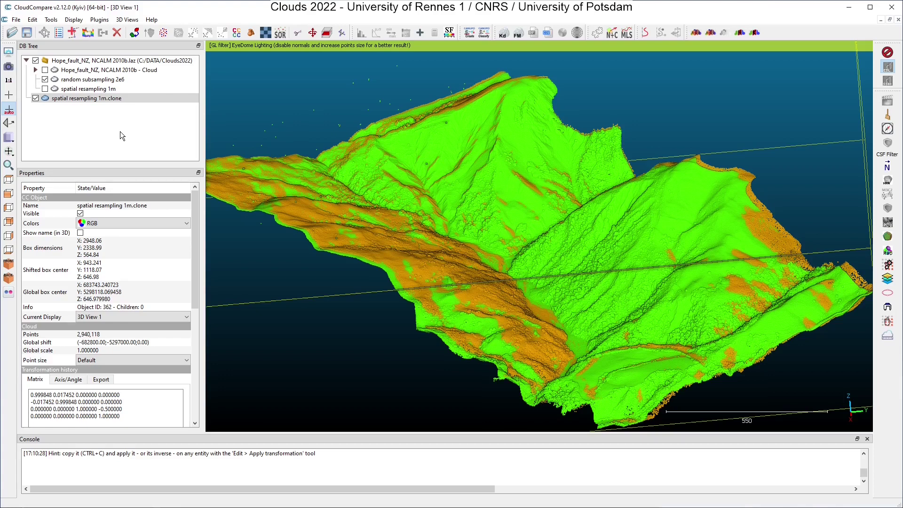
# Step: Set up Fine registration (ICP) with spatial resampling 1m.clone aligned to random subsampling 2e6
pyautogui.click(87, 98)
pyautogui.keyDown('ctrl'); pyautogui.click(83, 80); pyautogui.keyUp('ctrl')
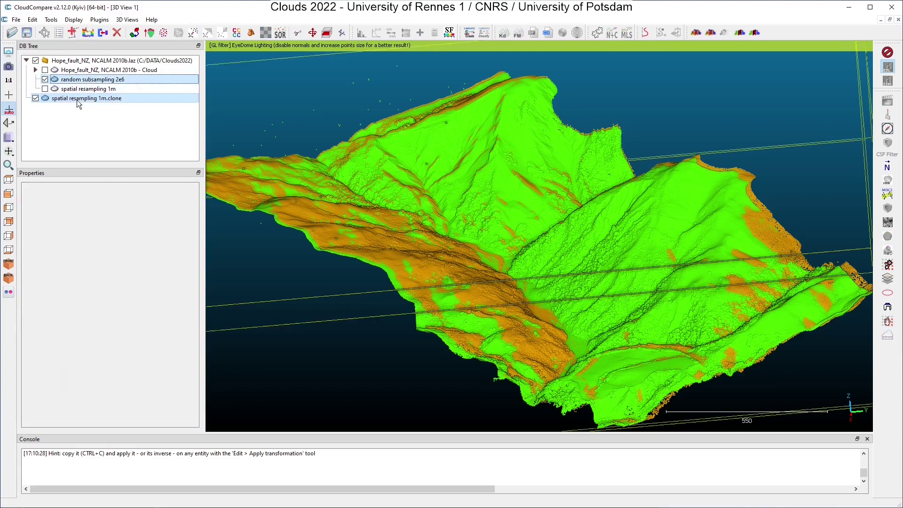
pyautogui.click(51, 19)
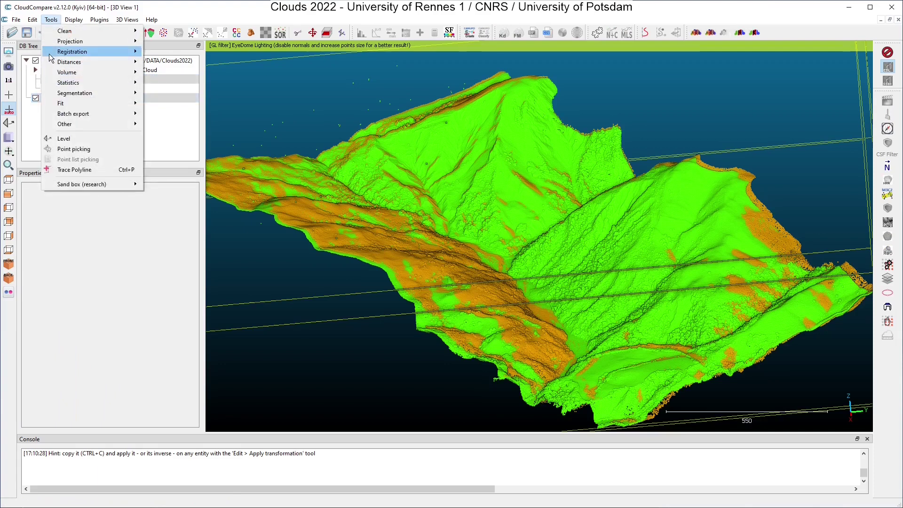
pyautogui.moveTo(50, 51)
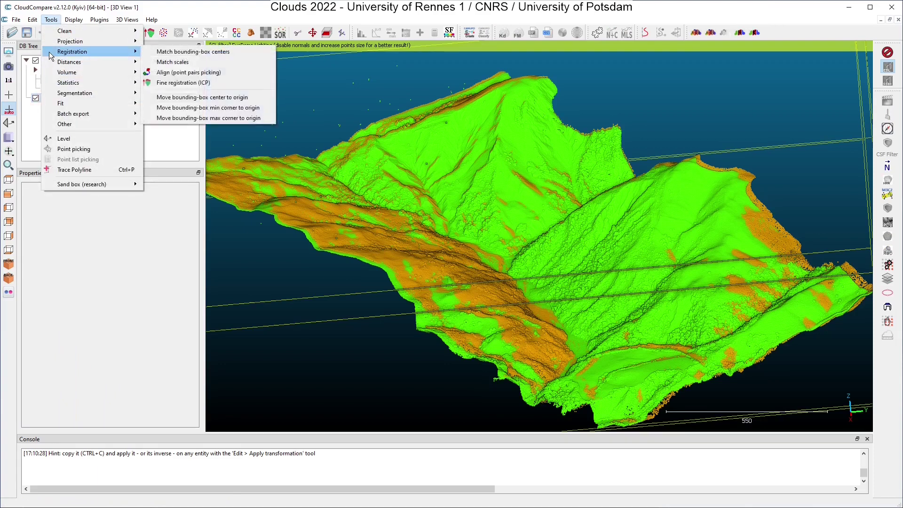
pyautogui.click(238, 83)
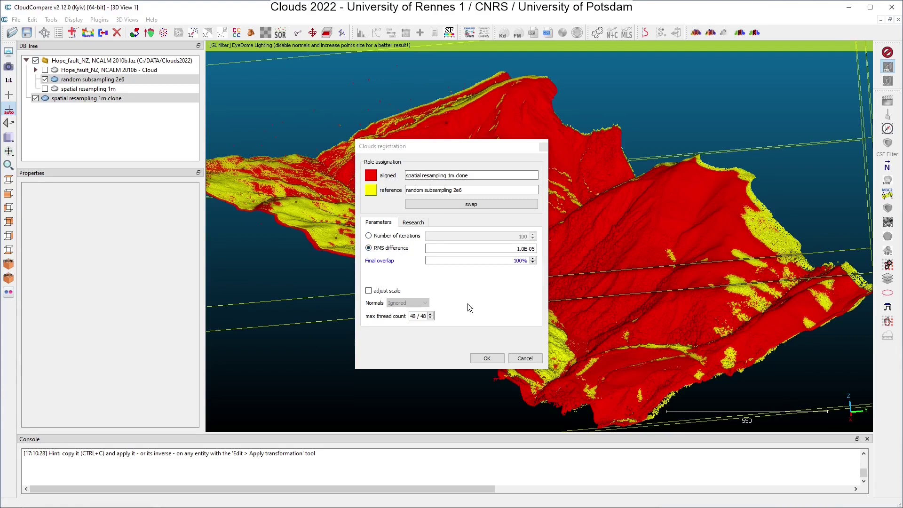
# Step: Run the ICP registration (final RMS 5.98023) and select the logged transformation matrix in the enlarged Console
pyautogui.click(485, 357)
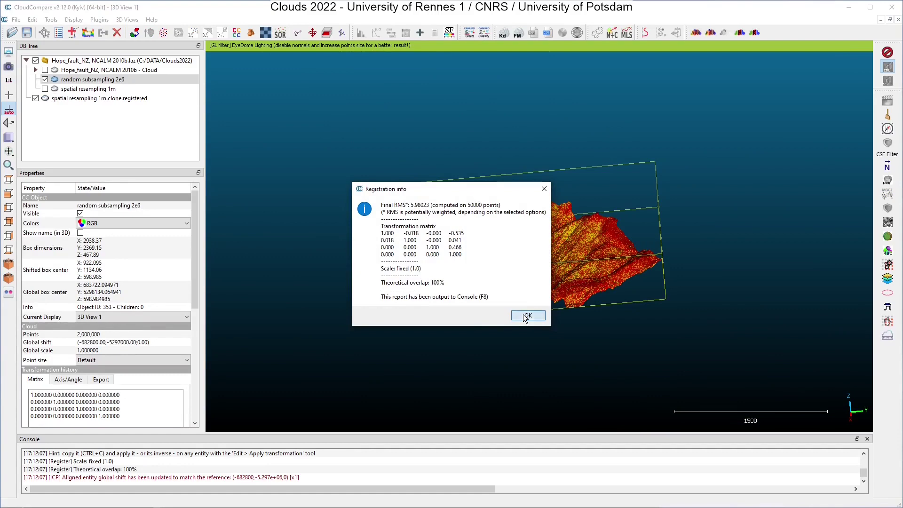
pyautogui.click(526, 316)
pyautogui.scroll(8, 521, 292)
pyautogui.moveTo(483, 324); pyautogui.dragTo(501, 317)
pyautogui.moveTo(422, 204); pyautogui.dragTo(440, 189)
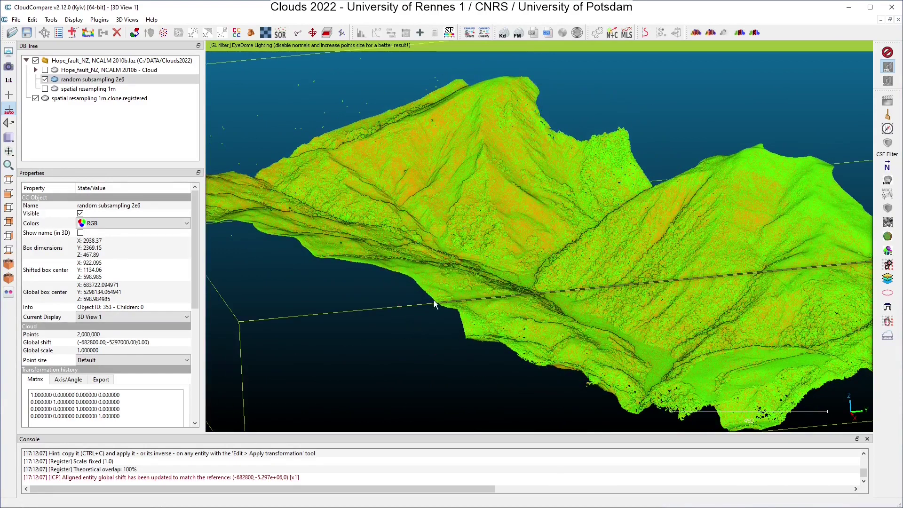
pyautogui.moveTo(403, 433); pyautogui.dragTo(403, 363)
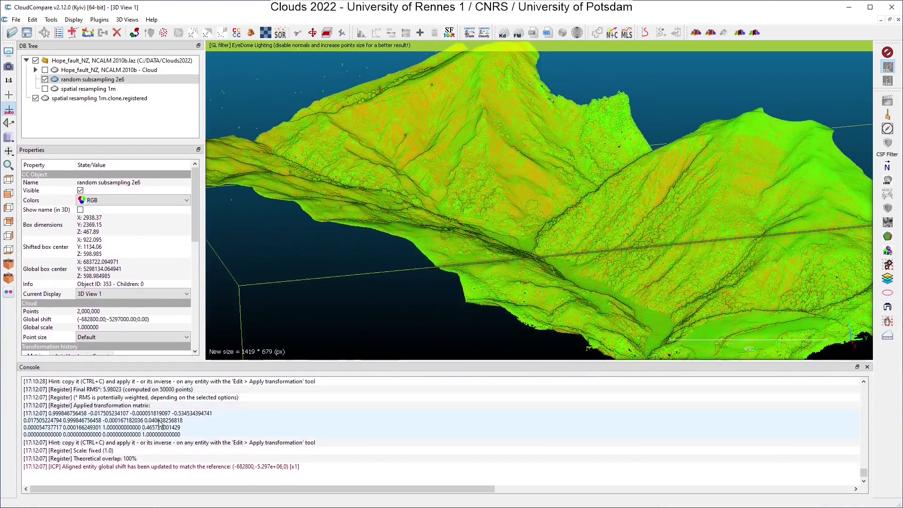
pyautogui.click(128, 423)
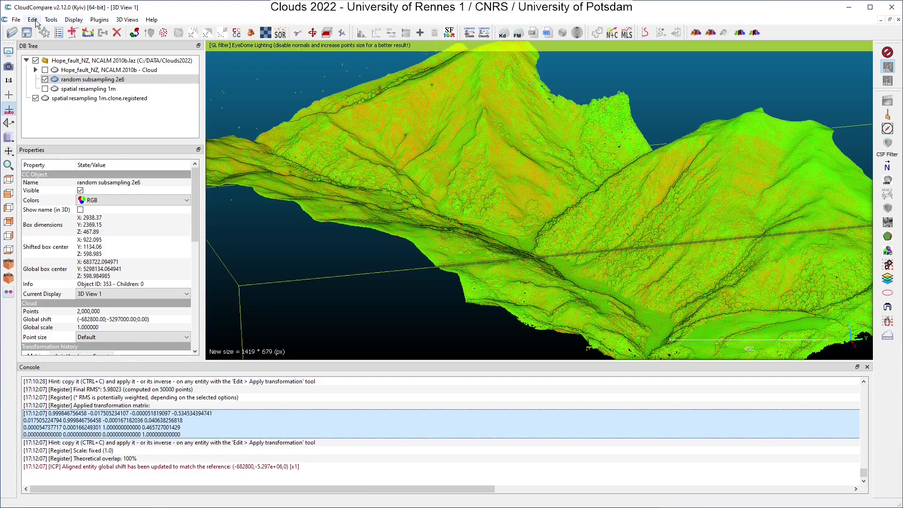
# Step: Paste the ICP matrix into Apply transformation and check its Euler angles (Phi 1.00302672), inverse enabled
pyautogui.click(32, 20)
pyautogui.click(66, 180)
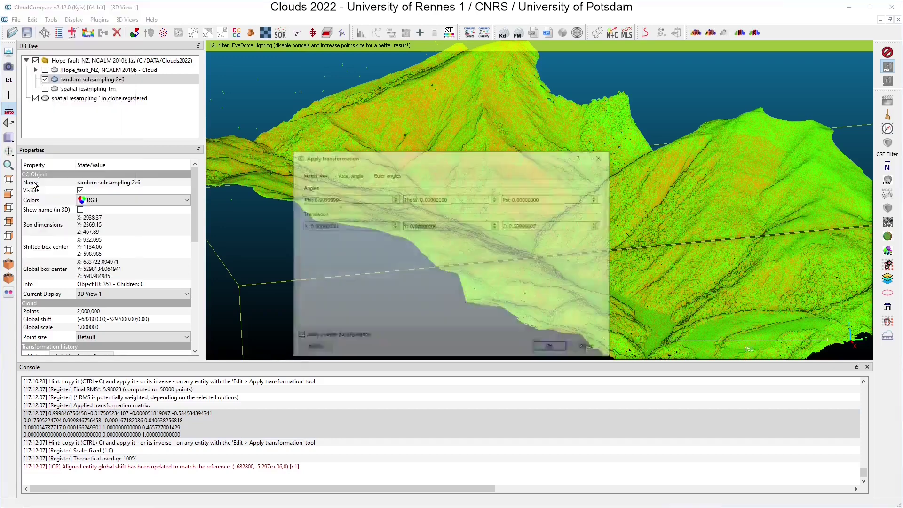
pyautogui.click(305, 174)
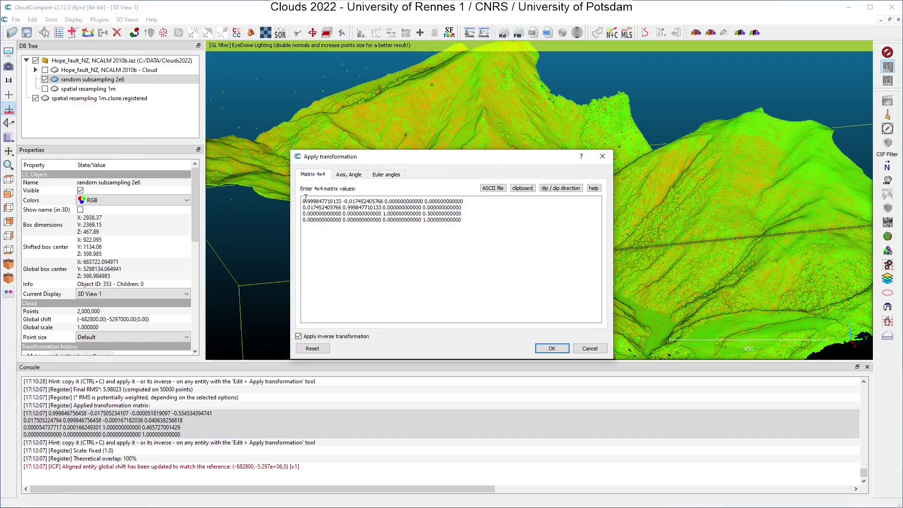
pyautogui.moveTo(303, 201); pyautogui.dragTo(503, 228)
pyautogui.write('0.999846756458 -0.017505234107 -0.000051819097 -0.534534394741 0.017505224794 0.999846756458 -0.000167182036 0.040638256818 0.000054737717 0.000166249301 1.000000000000 0.465727001429 0.000000000000 0.000000000000 0.000000000000 1.000000000000')
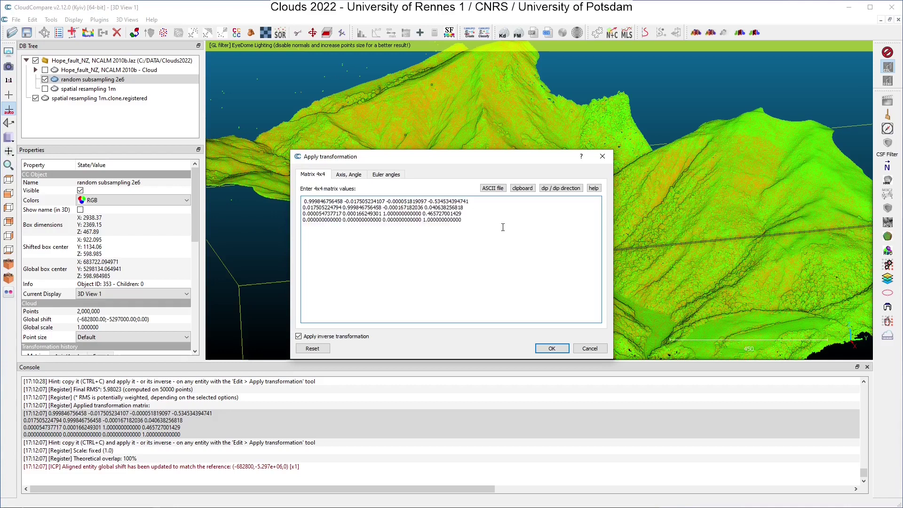
pyautogui.click(387, 175)
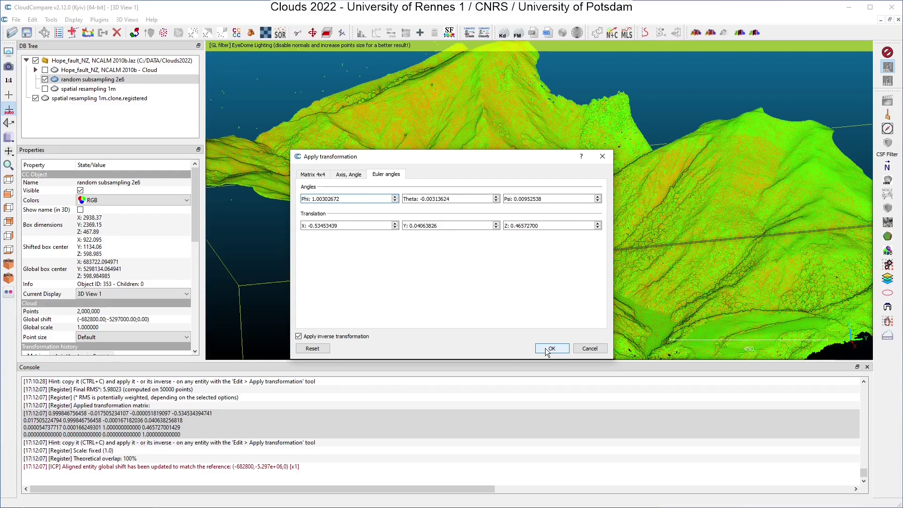
# Step: Apply the inverse transformation, then show spatial resampling 1m and hide random subsampling 2e6
pyautogui.click(549, 349)
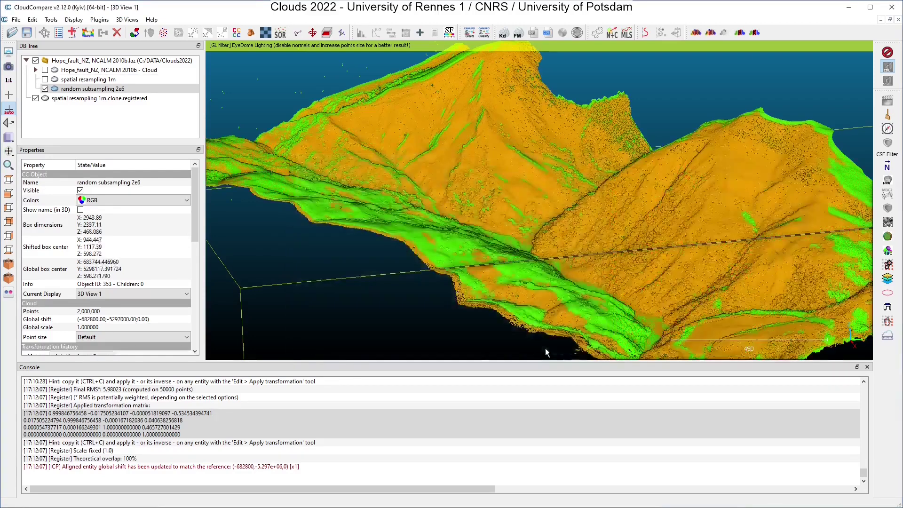
pyautogui.click(44, 79)
pyautogui.click(45, 88)
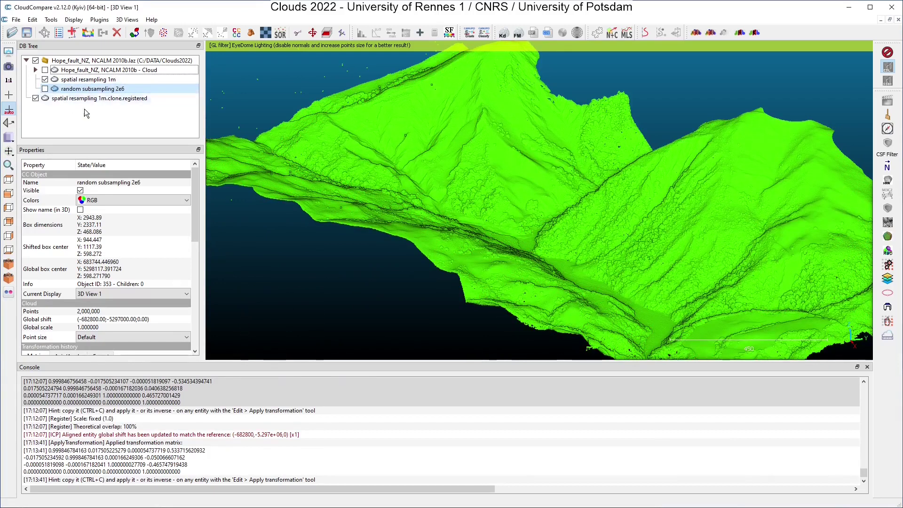
pyautogui.moveTo(516, 297)
pyautogui.mouseDown()
pyautogui.moveTo(487, 298)
pyautogui.moveTo(501, 289)
pyautogui.mouseUp()
# Step: Colour the registered clone solid red and compare it against the green cloud
pyautogui.click(118, 98)
pyautogui.click(33, 20)
pyautogui.moveTo(52, 29)
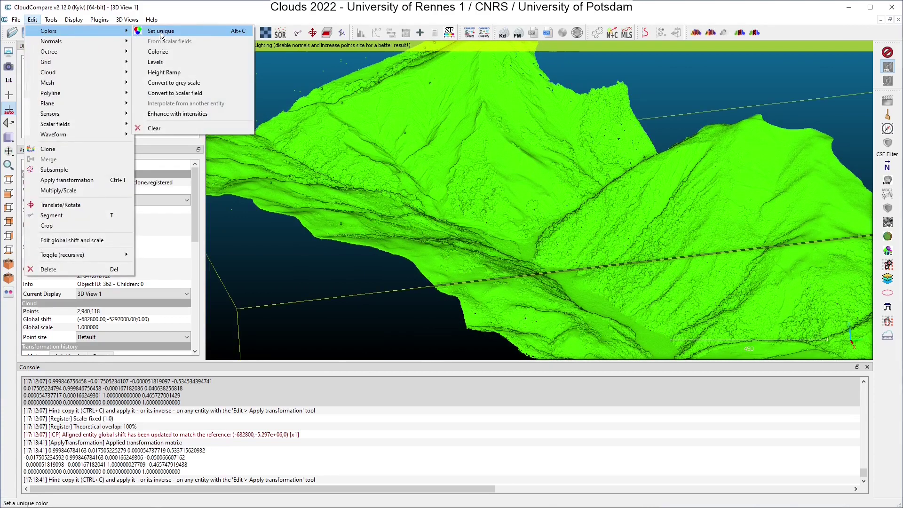
pyautogui.click(155, 33)
pyautogui.click(354, 216)
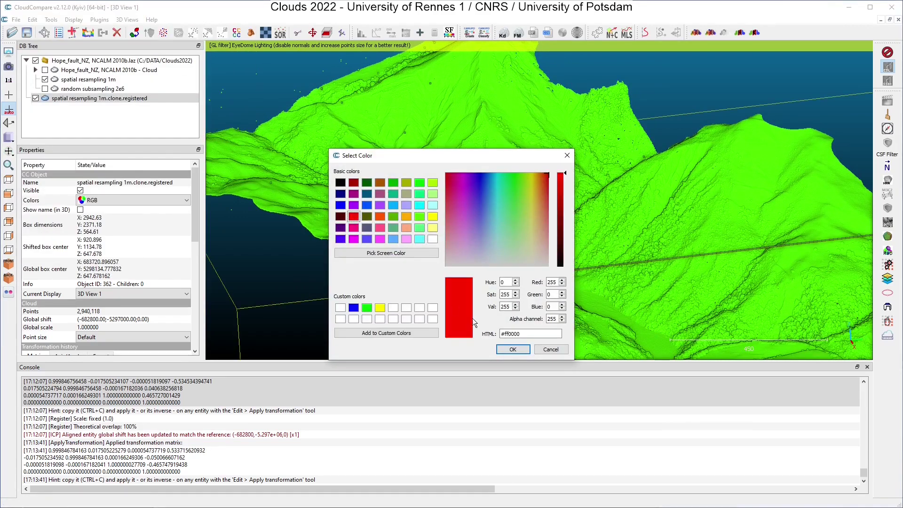
pyautogui.click(513, 350)
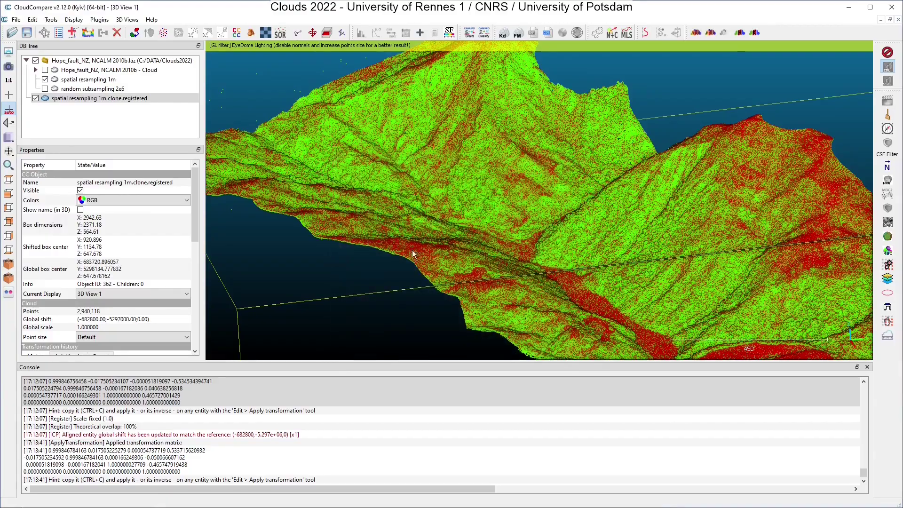
pyautogui.moveTo(395, 245); pyautogui.dragTo(580, 270)
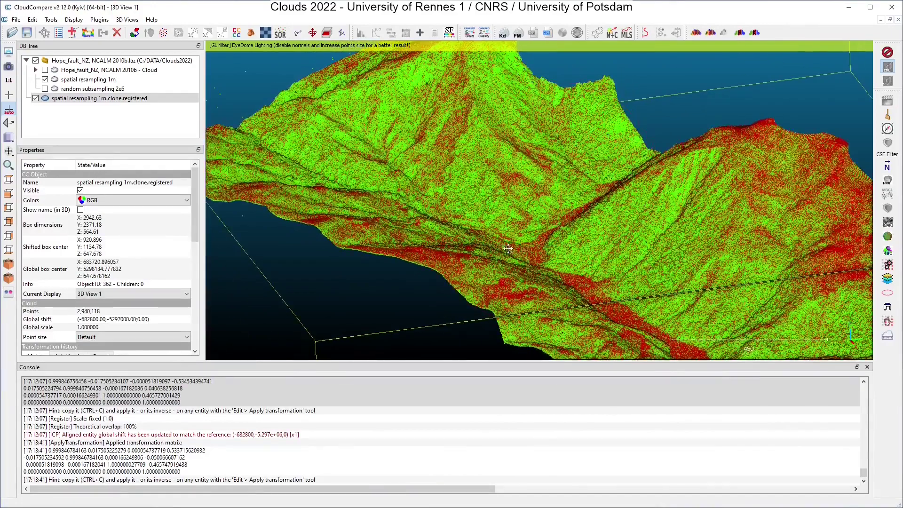
pyautogui.scroll(3, 489, 223)
pyautogui.scroll(-3, 489, 220)
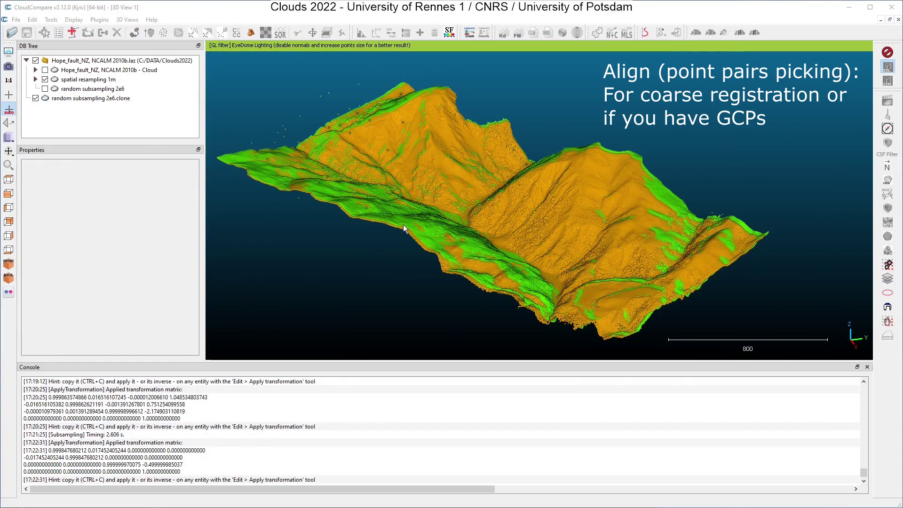
# Step: Start point-pair alignment of random subsampling 2e6.clone and spatial resampling 1m, choosing the aligned cloud
pyautogui.click(101, 98)
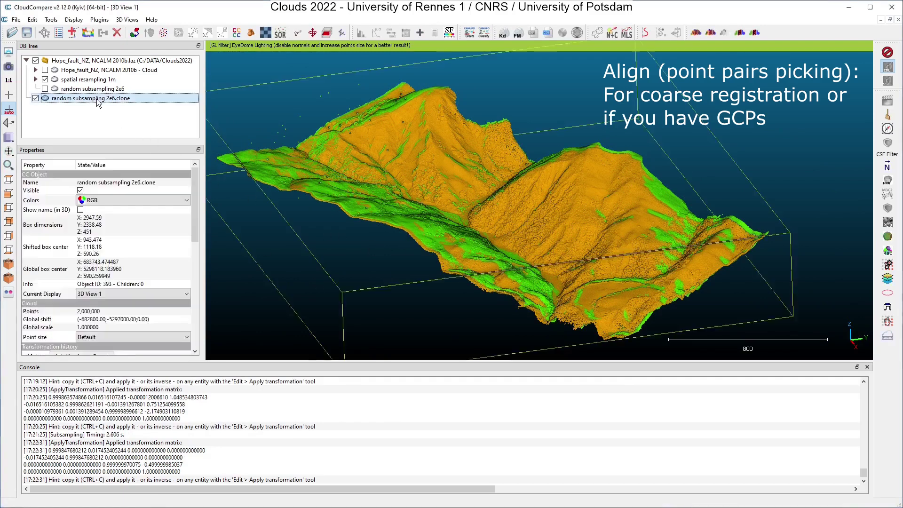
pyautogui.keyDown('ctrl'); pyautogui.click(96, 80); pyautogui.keyUp('ctrl')
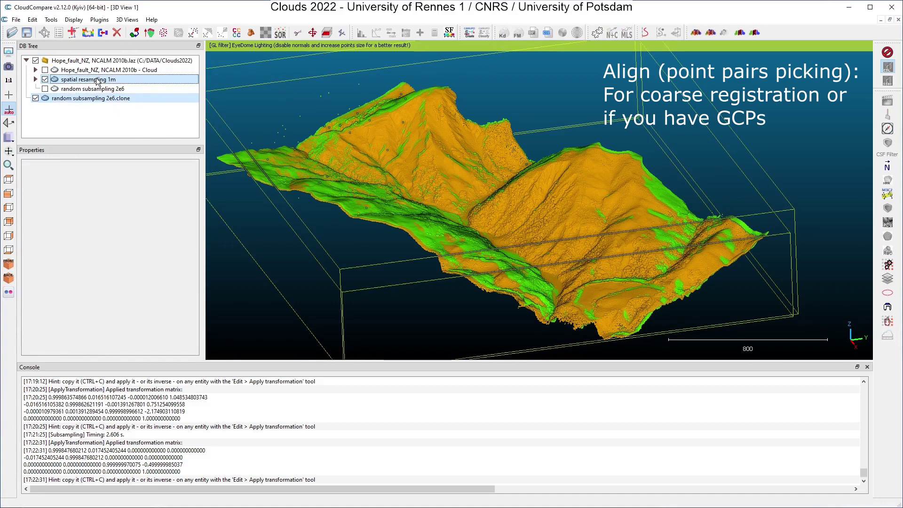
pyautogui.click(51, 20)
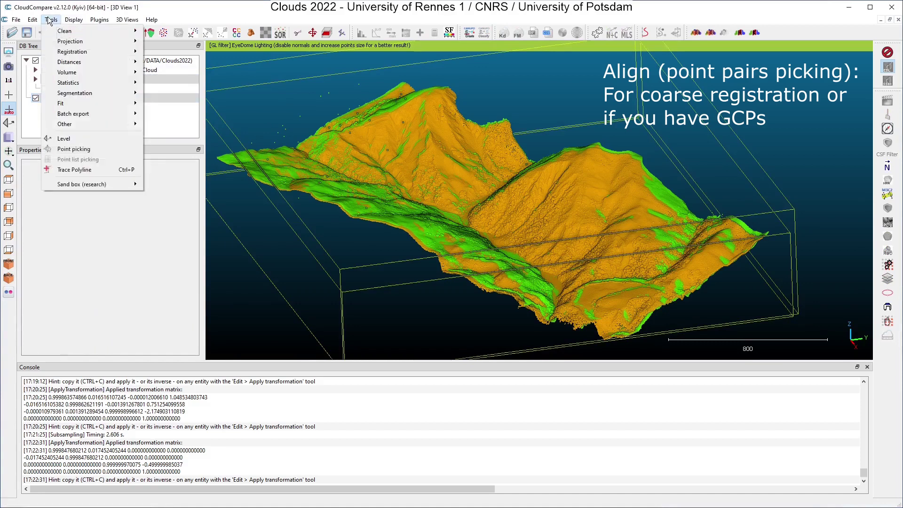
pyautogui.moveTo(51, 53)
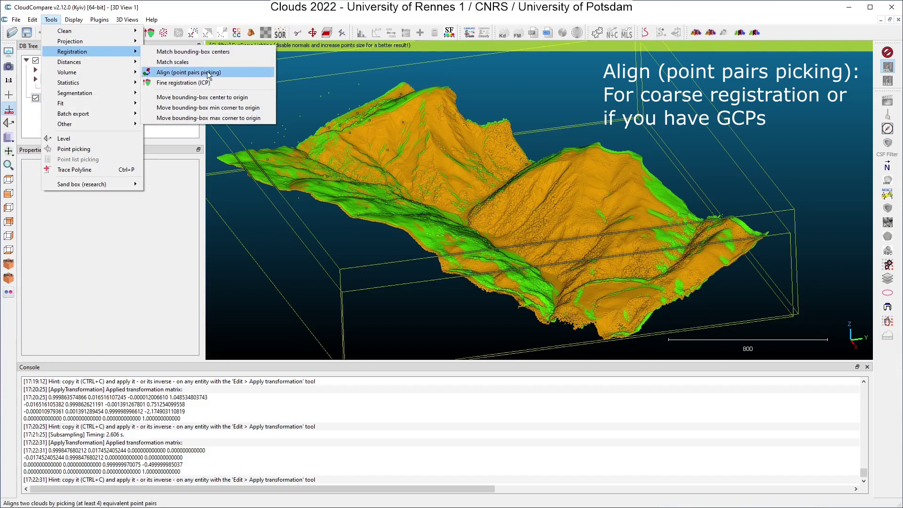
pyautogui.click(238, 72)
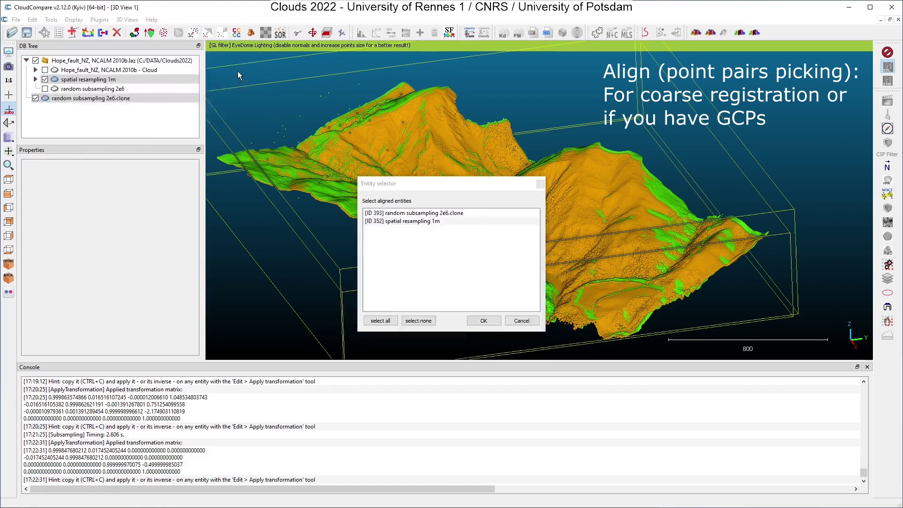
pyautogui.click(423, 222)
pyautogui.click(484, 319)
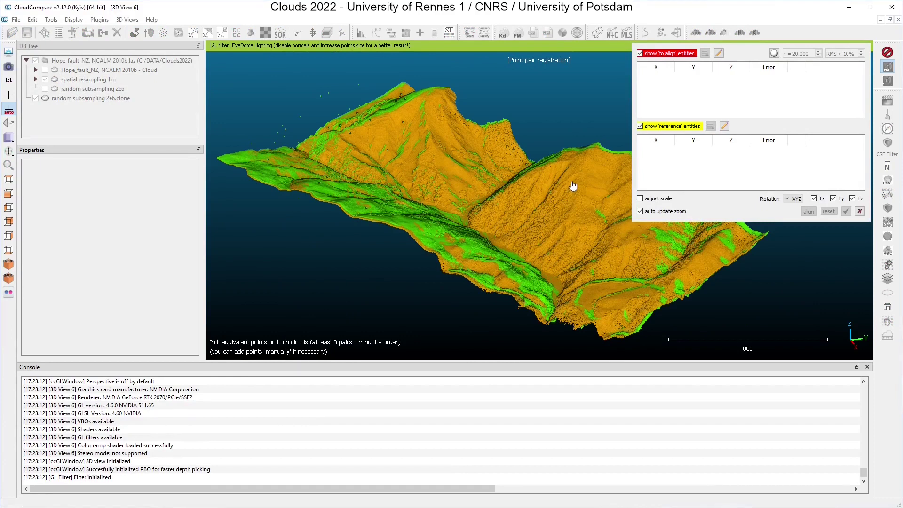
# Step: Pick the first point pair, R0 and A0, at the ridge tip
pyautogui.moveTo(576, 190); pyautogui.dragTo(408, 188, button='right')
pyautogui.moveTo(464, 256); pyautogui.dragTo(472, 259)
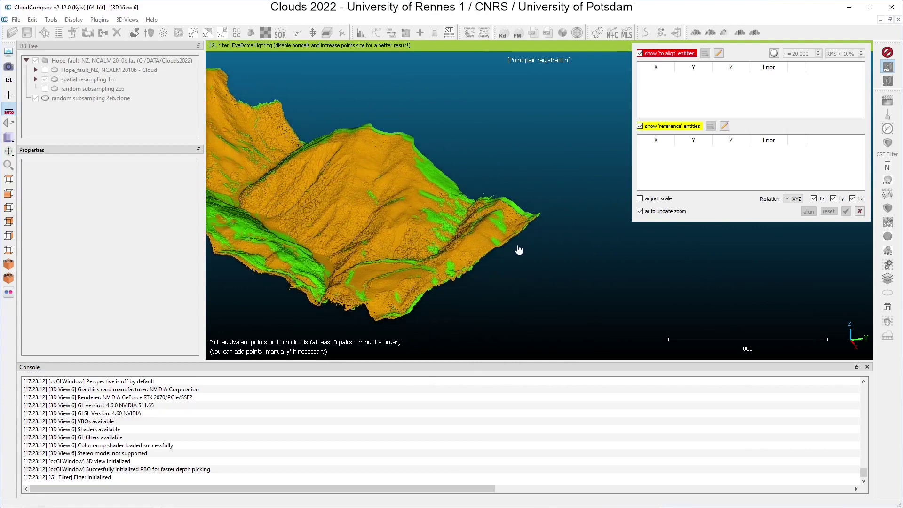
pyautogui.scroll(10, 528, 246)
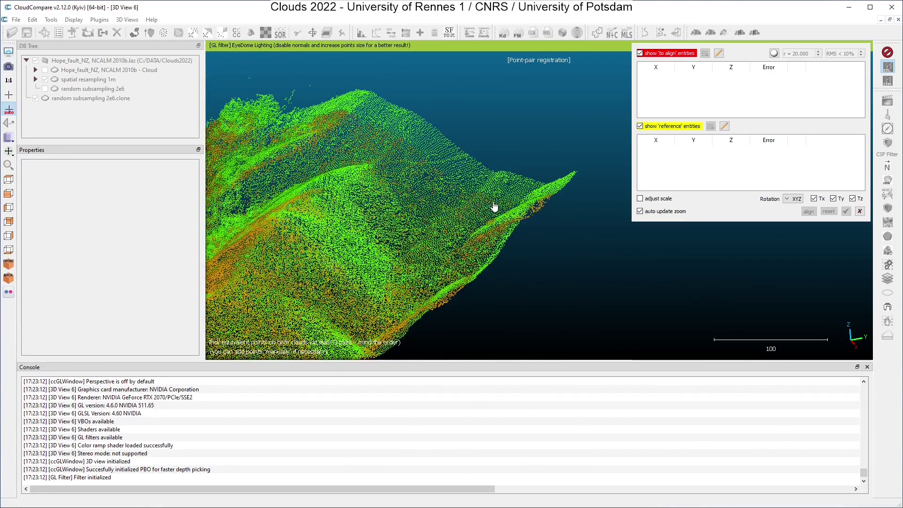
pyautogui.moveTo(492, 206); pyautogui.dragTo(551, 236, button='right')
pyautogui.moveTo(519, 114)
pyautogui.mouseDown()
pyautogui.moveTo(521, 143)
pyautogui.moveTo(519, 118)
pyautogui.mouseUp()
pyautogui.moveTo(472, 238); pyautogui.dragTo(554, 187)
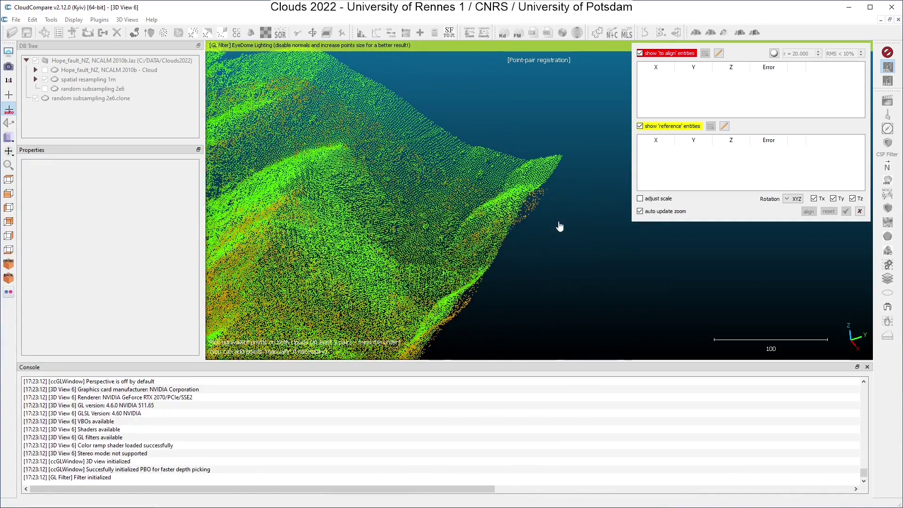
pyautogui.click(547, 189)
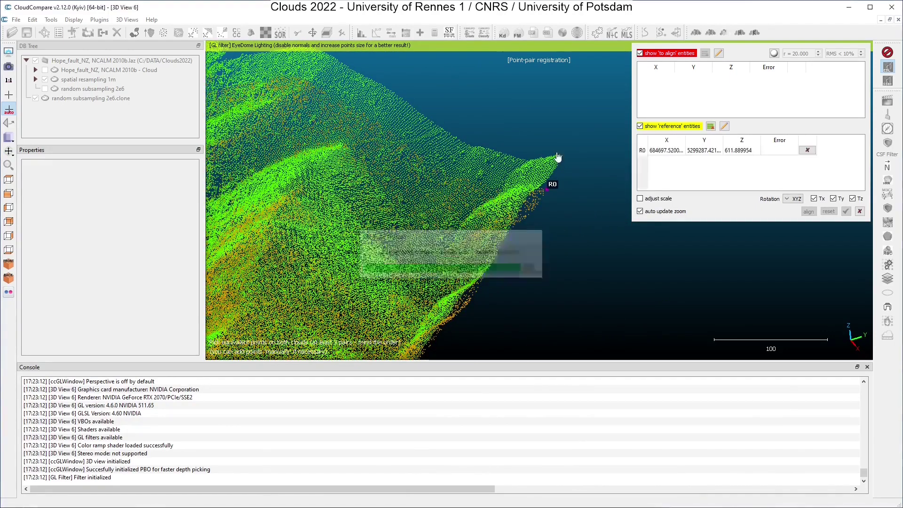
pyautogui.click(563, 160)
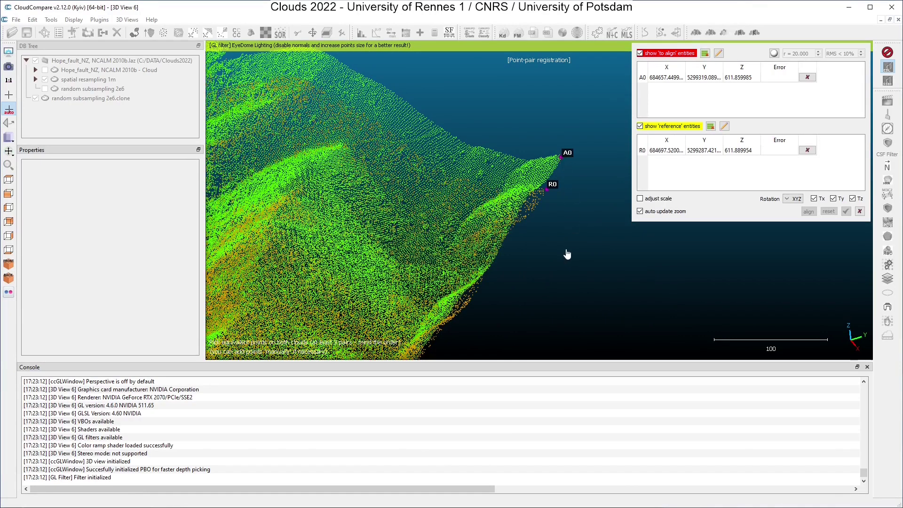
# Step: Pick the second point pair, R1 near the ridge peak and A1 at the cloud apex
pyautogui.scroll(-3, 574, 282)
pyautogui.moveTo(564, 281); pyautogui.dragTo(544, 246)
pyautogui.scroll(6, 411, 271)
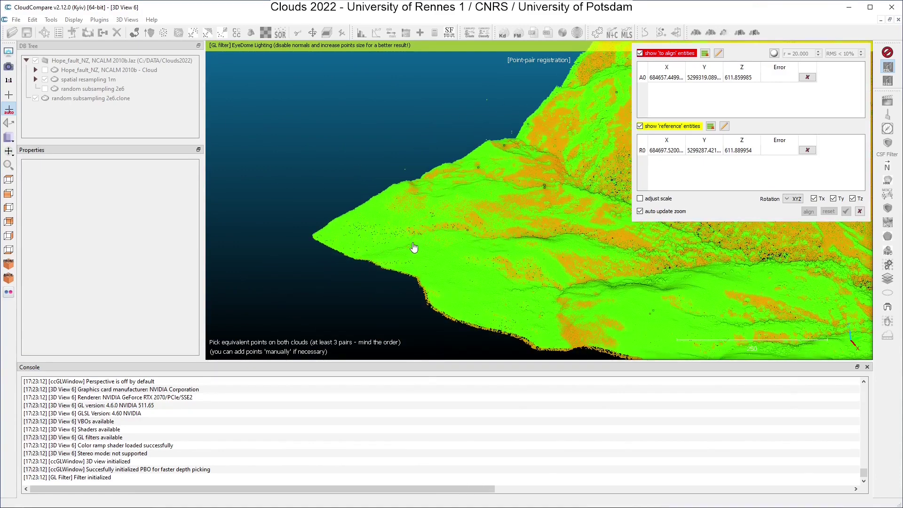
pyautogui.scroll(-3, 409, 257)
pyautogui.moveTo(403, 267); pyautogui.dragTo(417, 256)
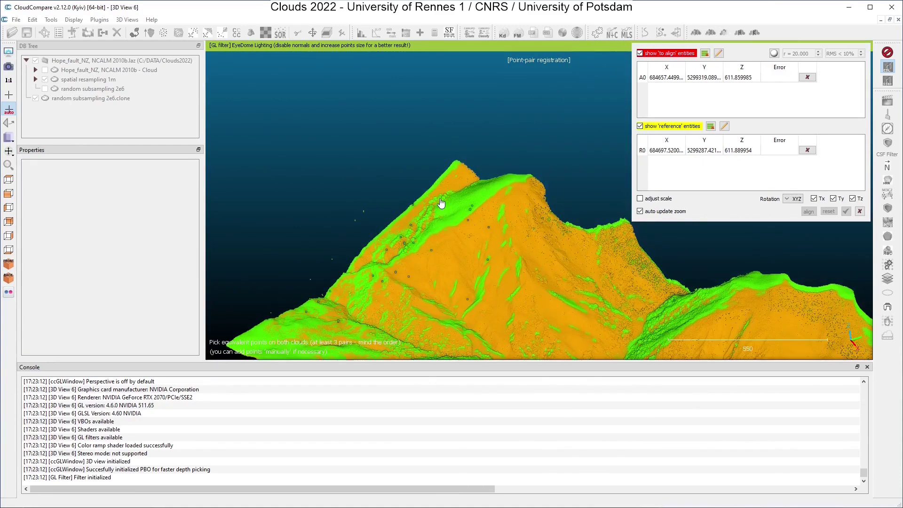
pyautogui.scroll(6, 442, 202)
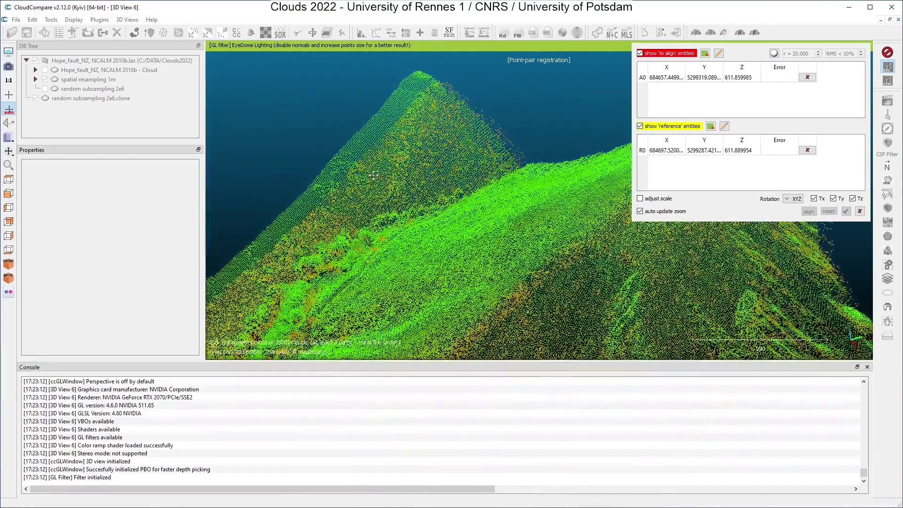
pyautogui.moveTo(377, 181); pyautogui.dragTo(476, 201)
pyautogui.moveTo(489, 169); pyautogui.dragTo(427, 204)
pyautogui.moveTo(476, 123); pyautogui.dragTo(484, 218)
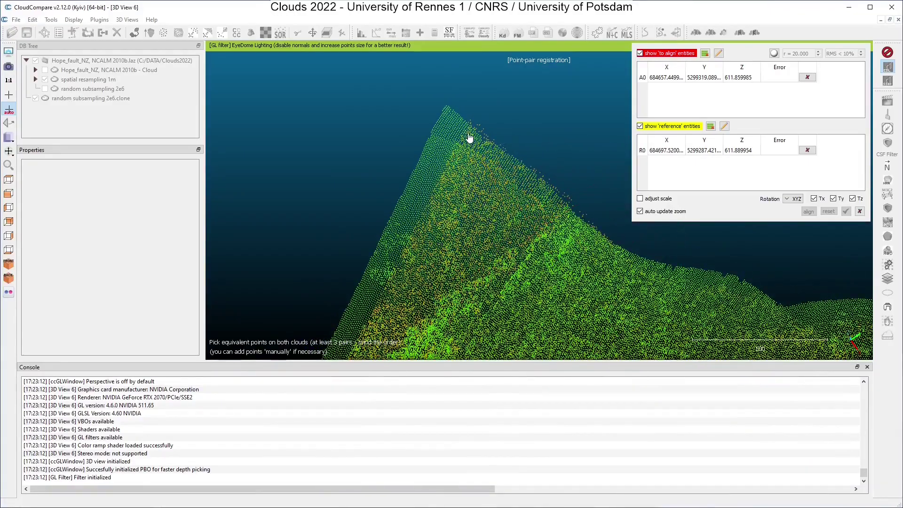
pyautogui.scroll(4, 467, 132)
pyautogui.moveTo(466, 127); pyautogui.dragTo(502, 190)
pyautogui.click(500, 185)
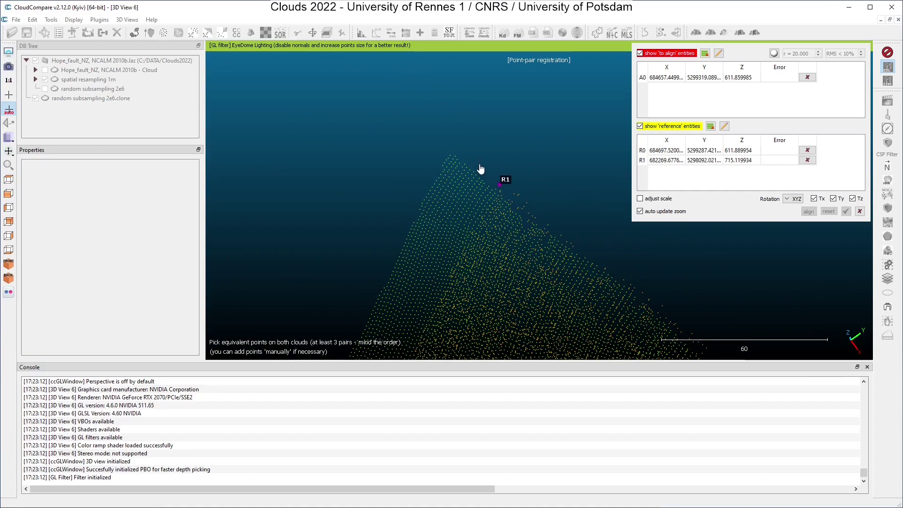
pyautogui.click(449, 156)
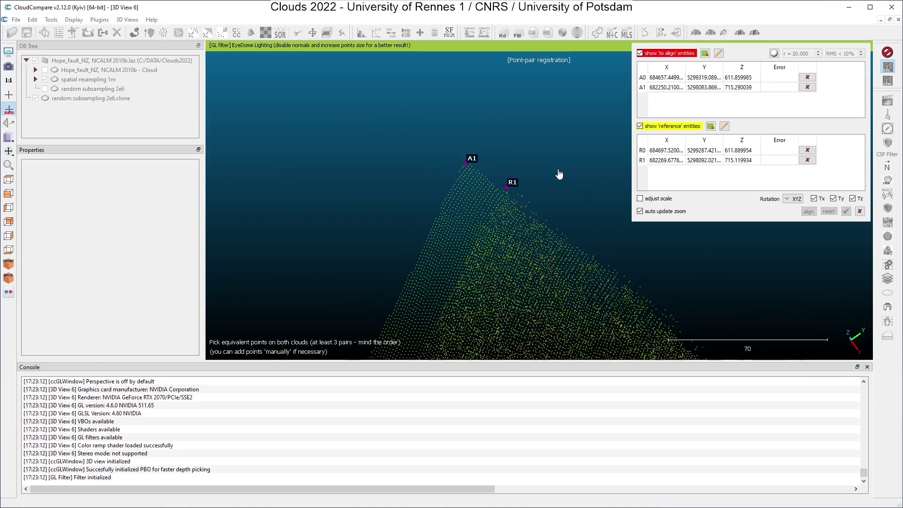
# Step: Pick the third point A2 on the ridge tip of the aligned cloud
pyautogui.scroll(-6, 560, 203)
pyautogui.moveTo(562, 228); pyautogui.dragTo(621, 273)
pyautogui.moveTo(621, 273); pyautogui.dragTo(496, 135, button='right')
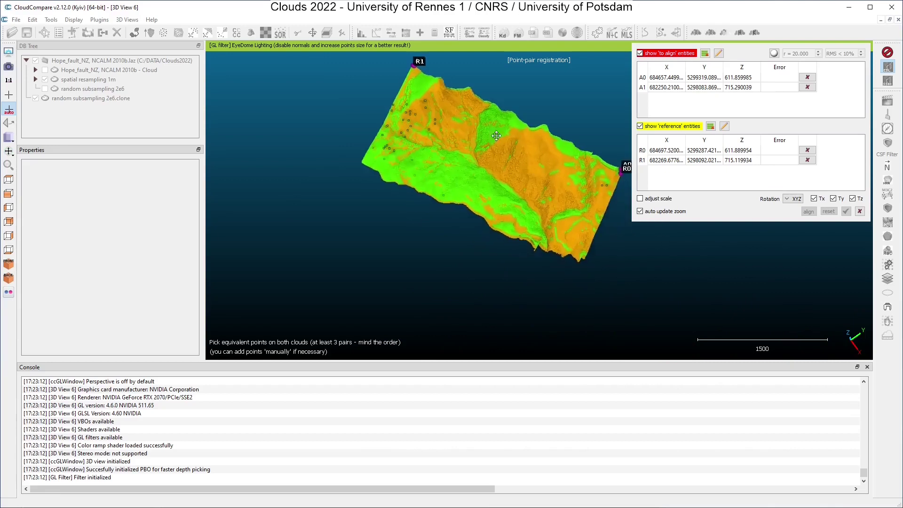
pyautogui.moveTo(497, 240); pyautogui.dragTo(460, 119)
pyautogui.moveTo(460, 240); pyautogui.dragTo(725, 290)
pyautogui.moveTo(583, 184); pyautogui.dragTo(460, 201)
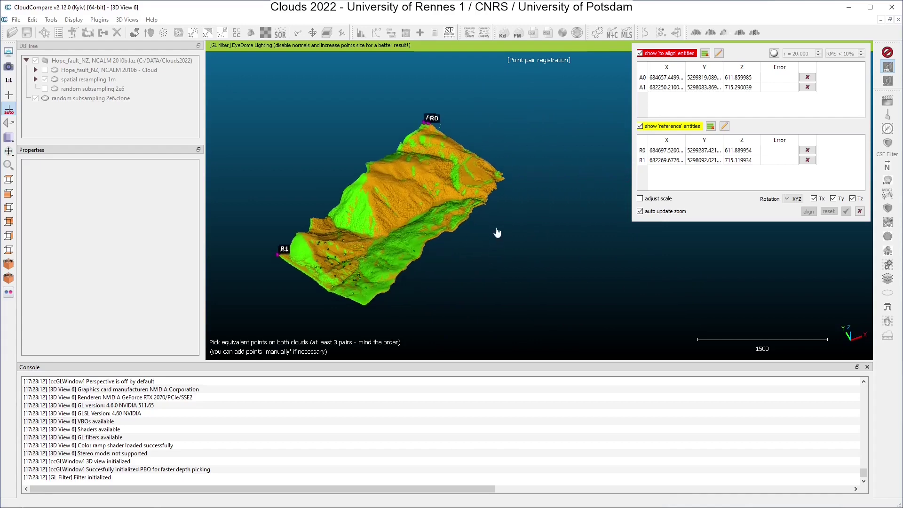
pyautogui.scroll(10, 498, 230)
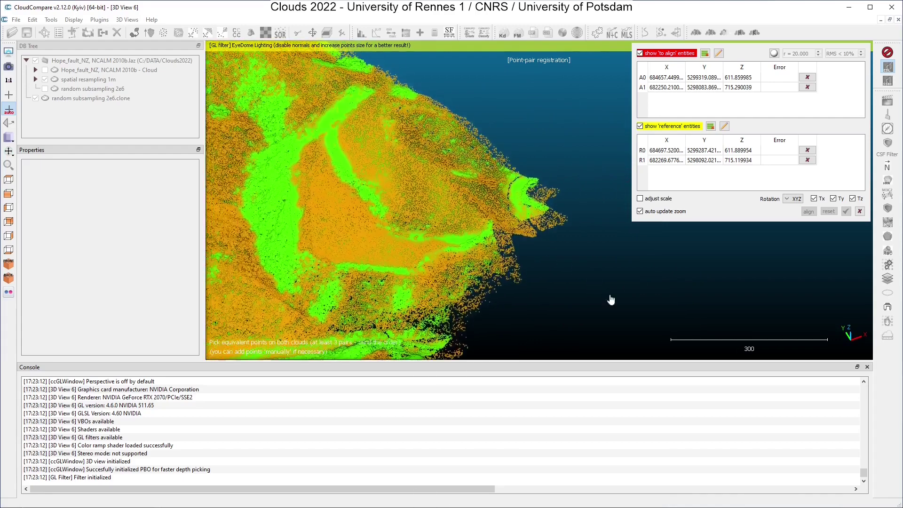
pyautogui.scroll(6, 541, 236)
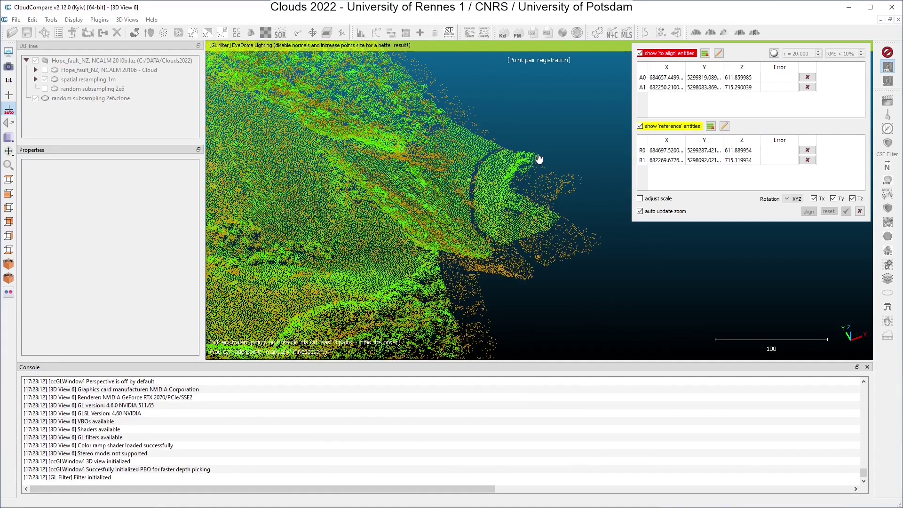
pyautogui.click(537, 158)
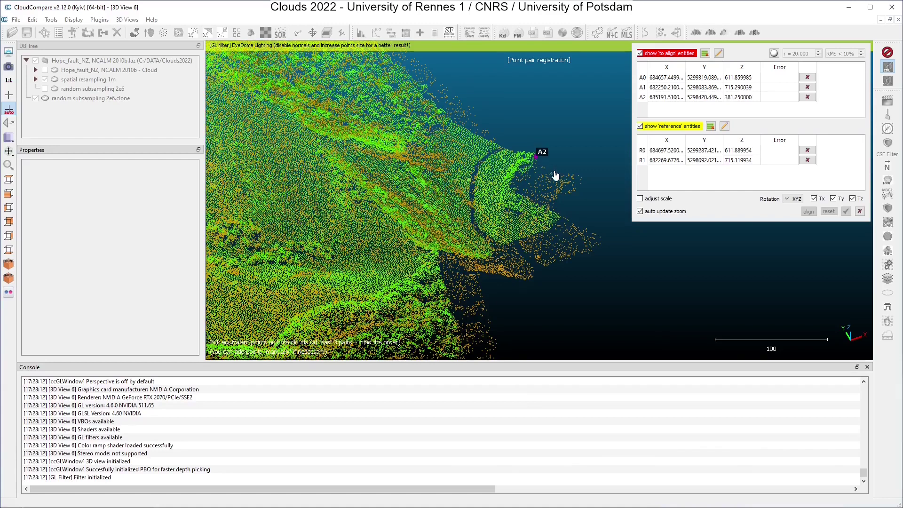
# Step: Pick reference point R2, apply the alignment (RMS 0.719036), and select the logged matrix and clone
pyautogui.click(582, 179)
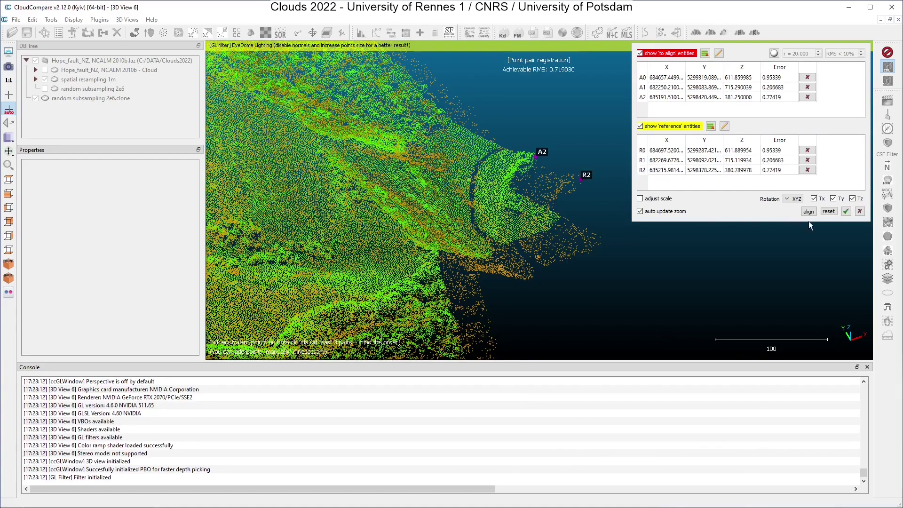
pyautogui.click(846, 210)
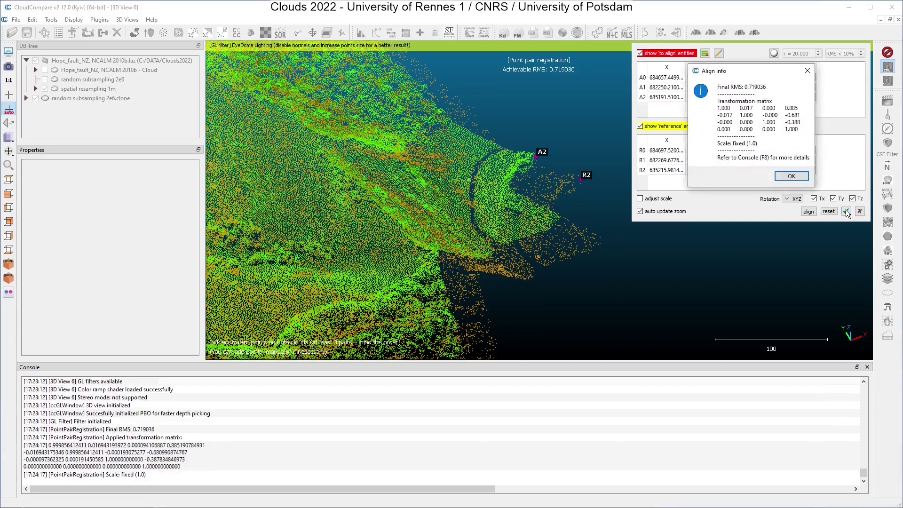
pyautogui.click(792, 176)
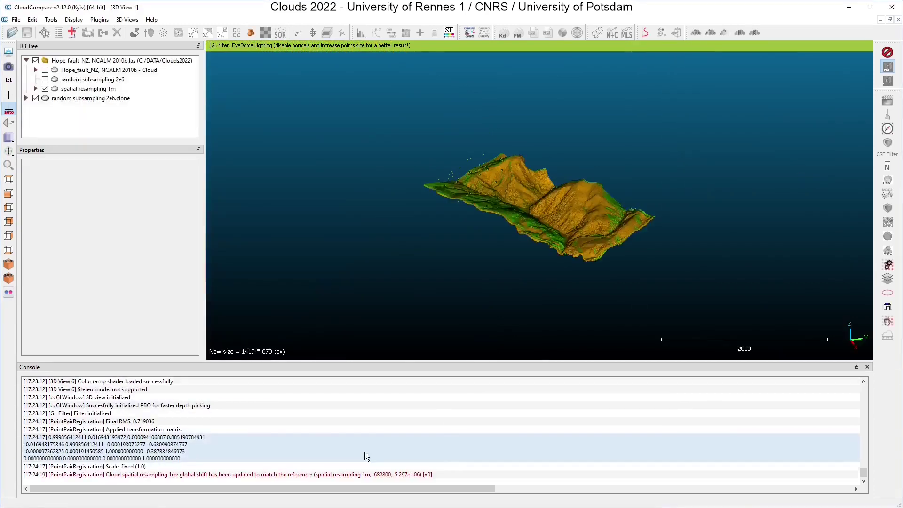
pyautogui.click(169, 454)
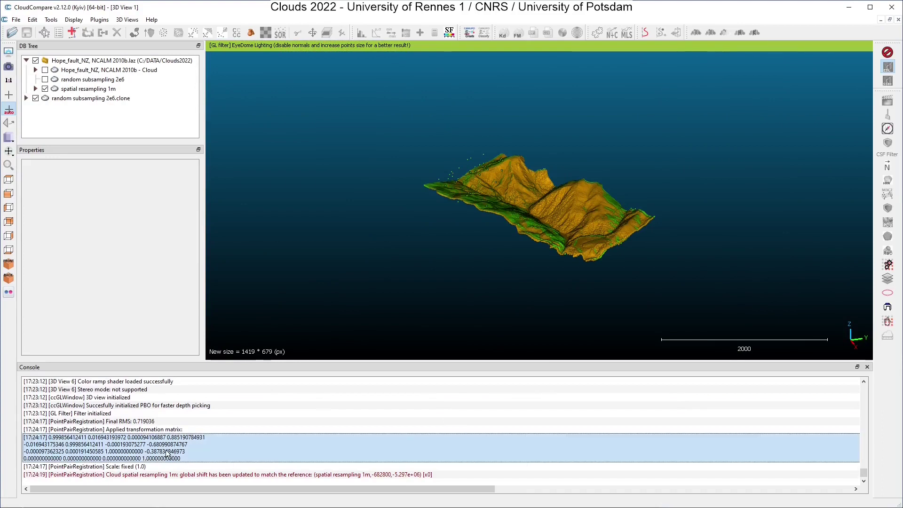
pyautogui.click(99, 99)
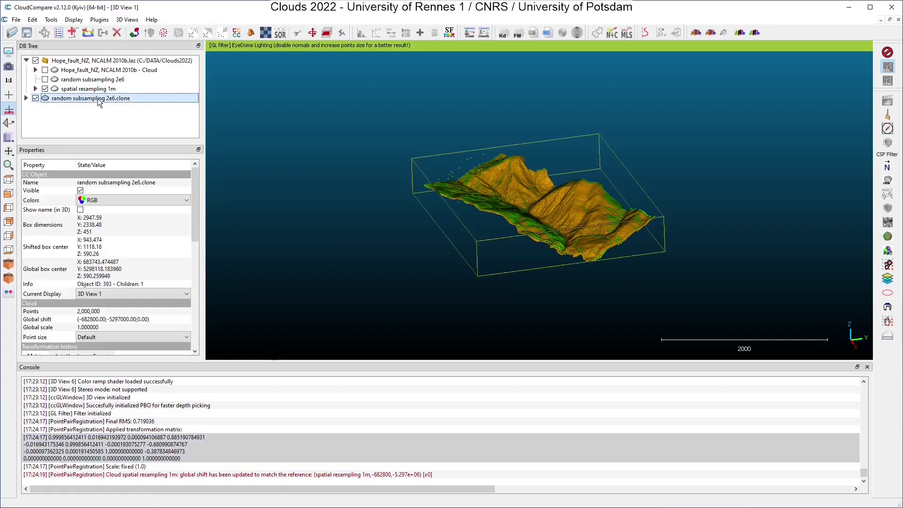
# Step: Paste the point-pair matrix into Apply transformation for the clone and flip Phi's sign
pyautogui.click(32, 19)
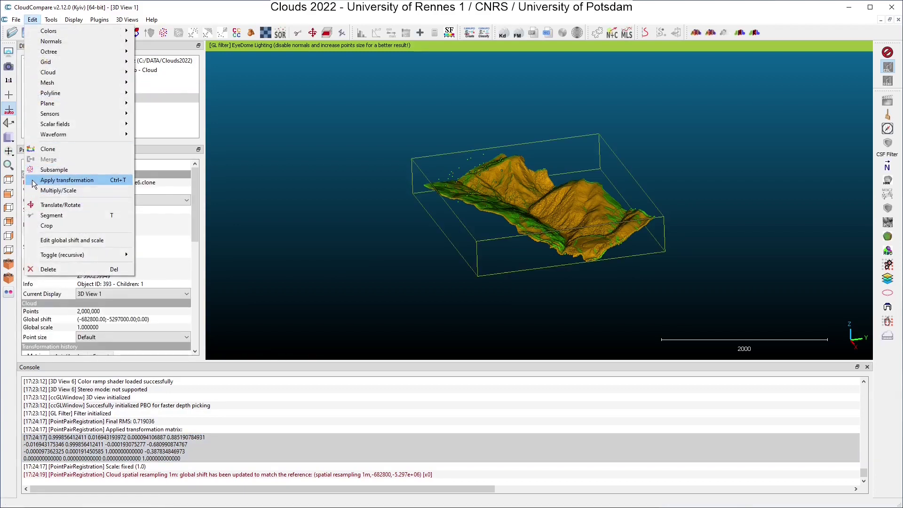
pyautogui.click(67, 180)
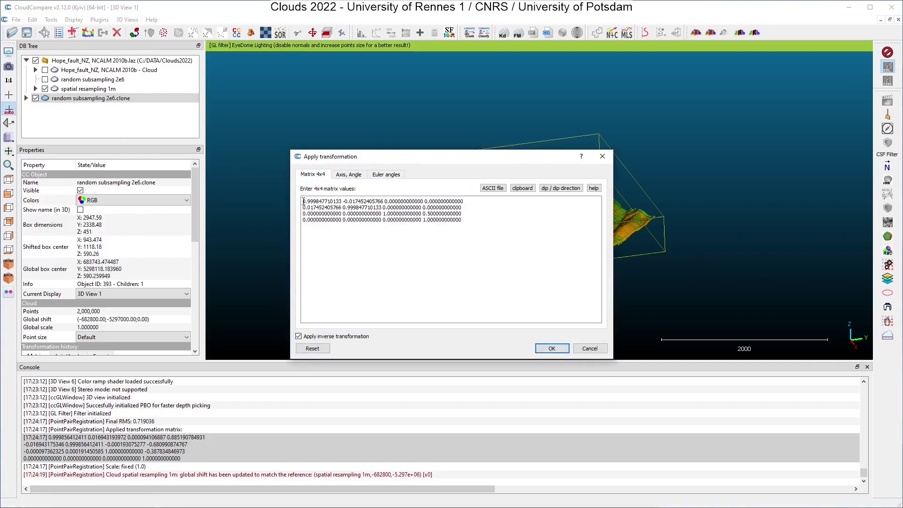
pyautogui.moveTo(304, 202); pyautogui.dragTo(482, 232)
pyautogui.write('0.999856412411 0.016943193972 0.000094106887 0.885190784931 -0.016943175346 0.999856412411 -0.000193075277 -0.680990874767 -0.000097362325 0.000191450585 1.000000000000 -0.387834846973 0.000000000000 0.000000000000 0.000000000000 1.000000000000')
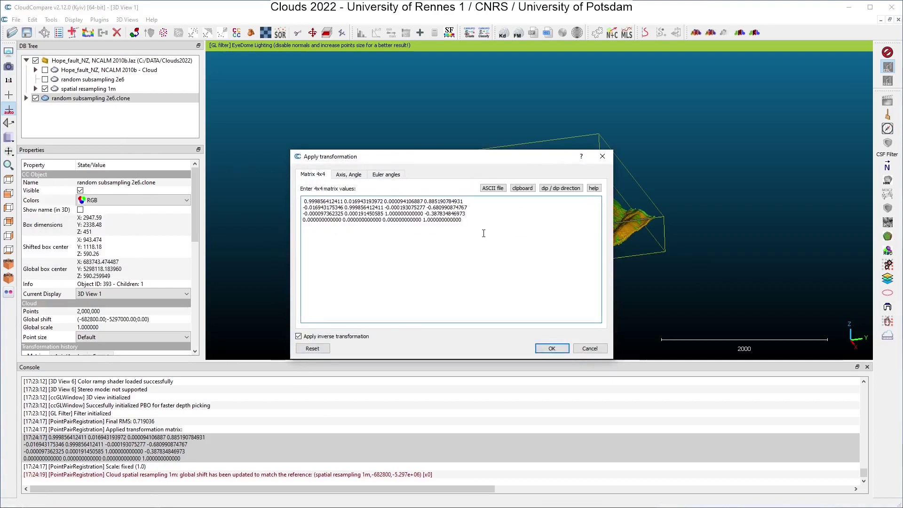
pyautogui.click(386, 177)
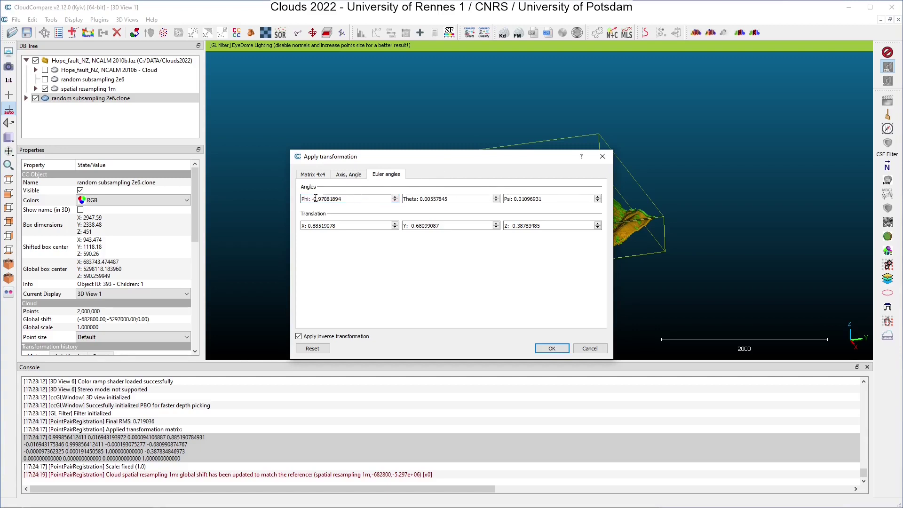
pyautogui.write('-')
pyautogui.click(551, 348)
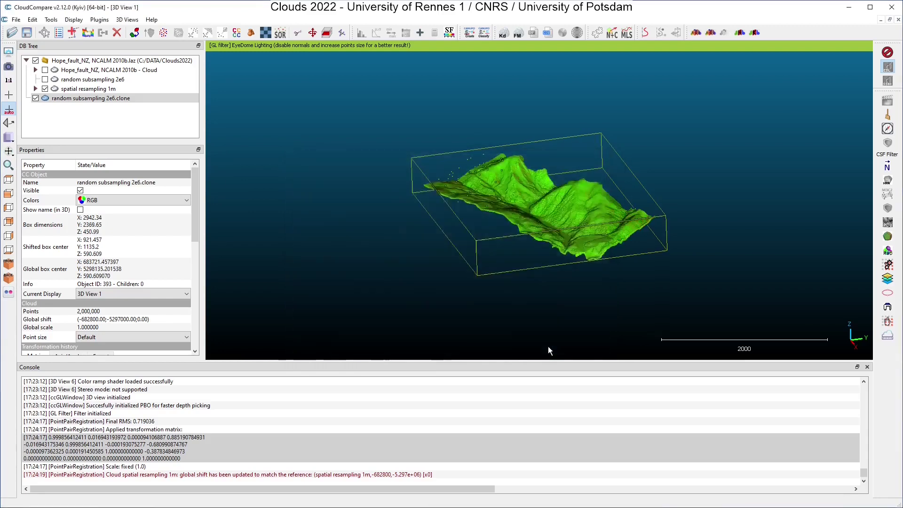
pyautogui.scroll(5, 546, 249)
pyautogui.scroll(3, 545, 245)
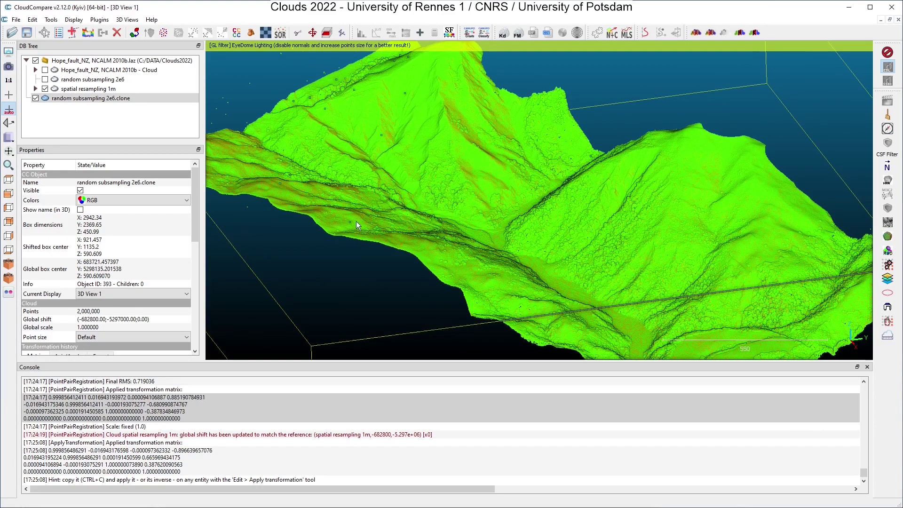
pyautogui.click(44, 79)
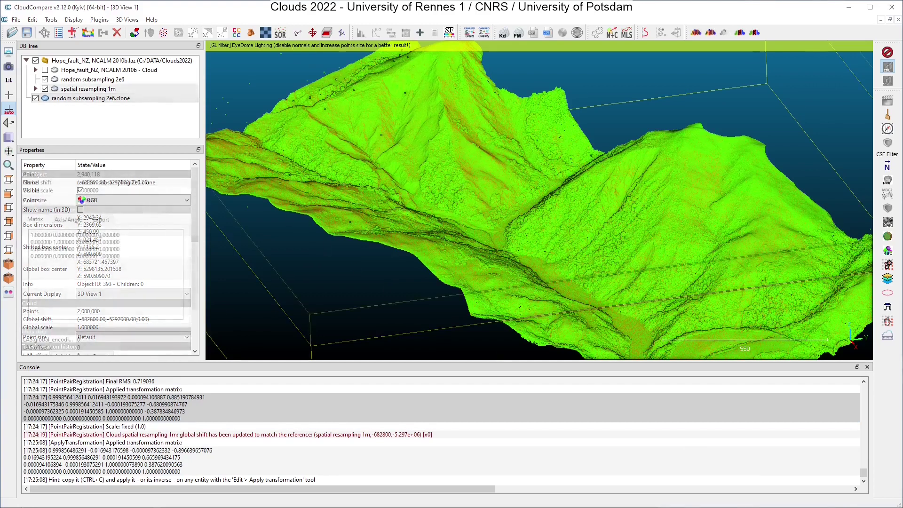
pyautogui.click(88, 89)
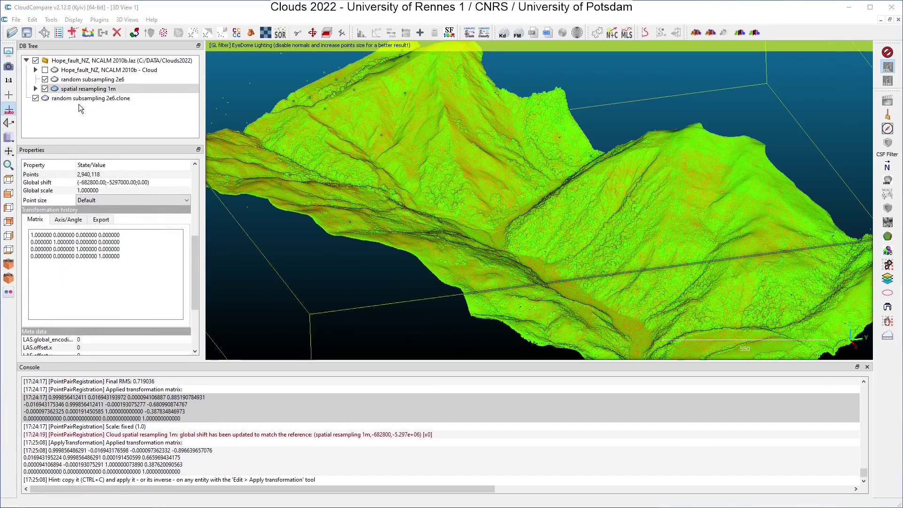
pyautogui.click(45, 80)
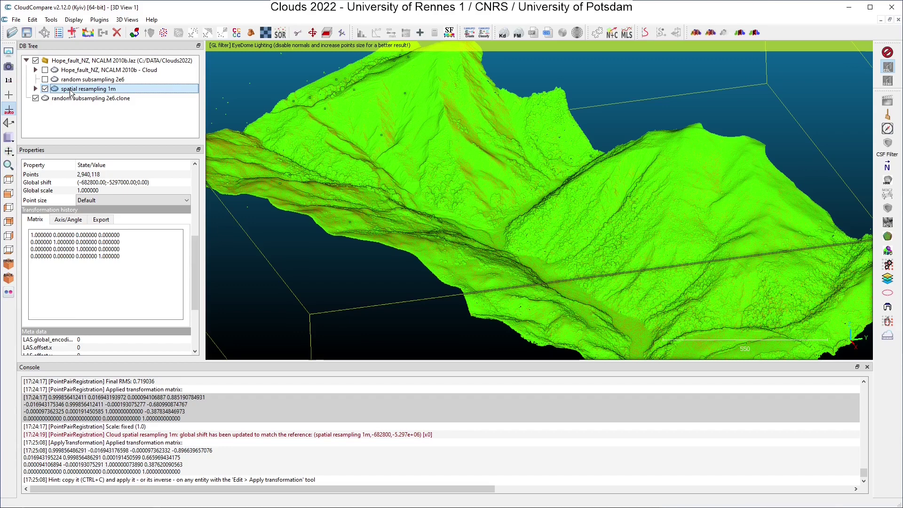
pyautogui.click(46, 89)
pyautogui.click(45, 89)
pyautogui.click(76, 99)
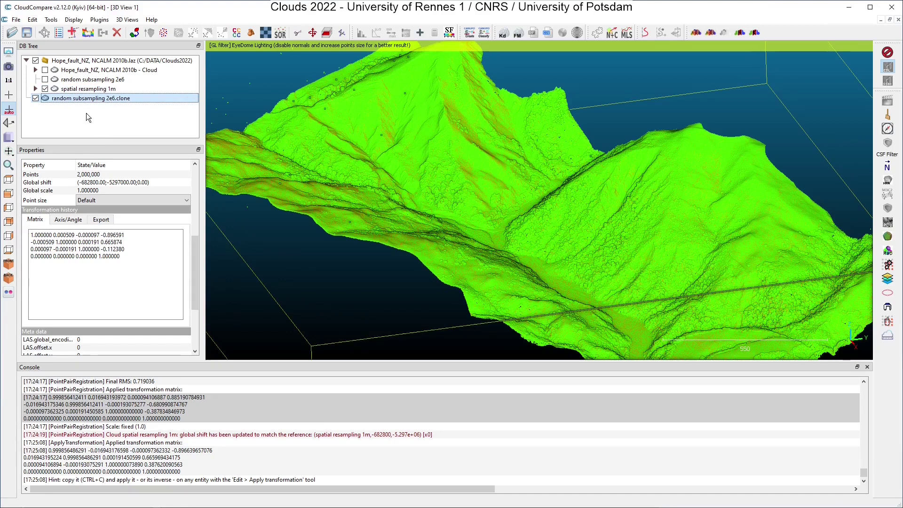
pyautogui.click(35, 99)
pyautogui.click(36, 99)
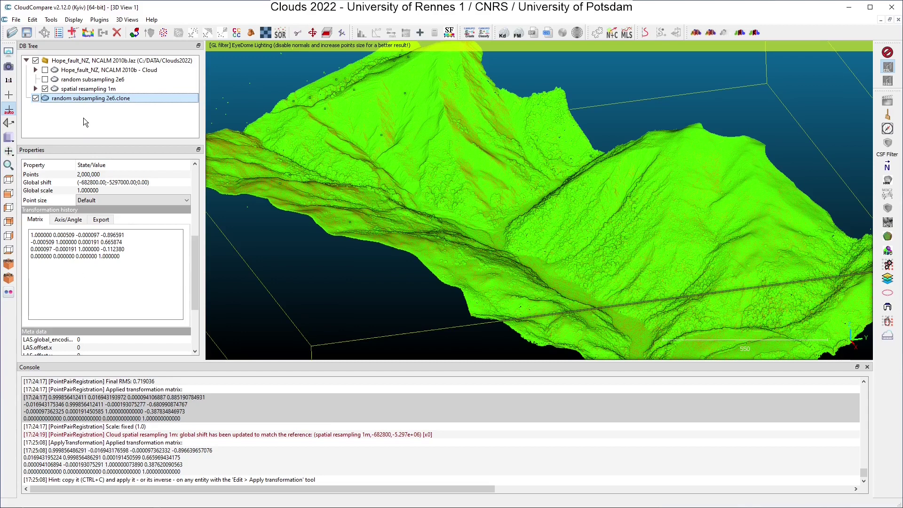
pyautogui.keyDown('ctrl'); pyautogui.click(78, 90); pyautogui.keyUp('ctrl')
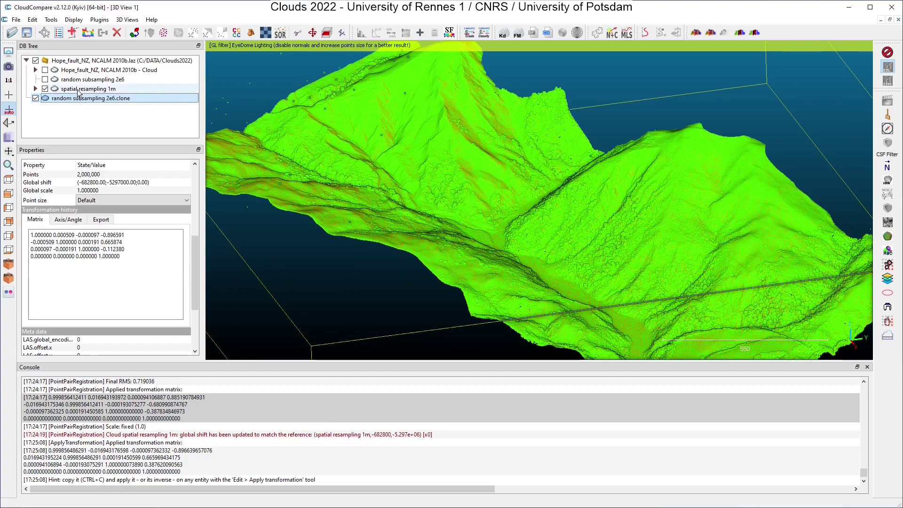
# Step: Compute C2C distances from the clone to spatial resampling 1m: mean 0.646842, std 0.227658
pyautogui.click(193, 33)
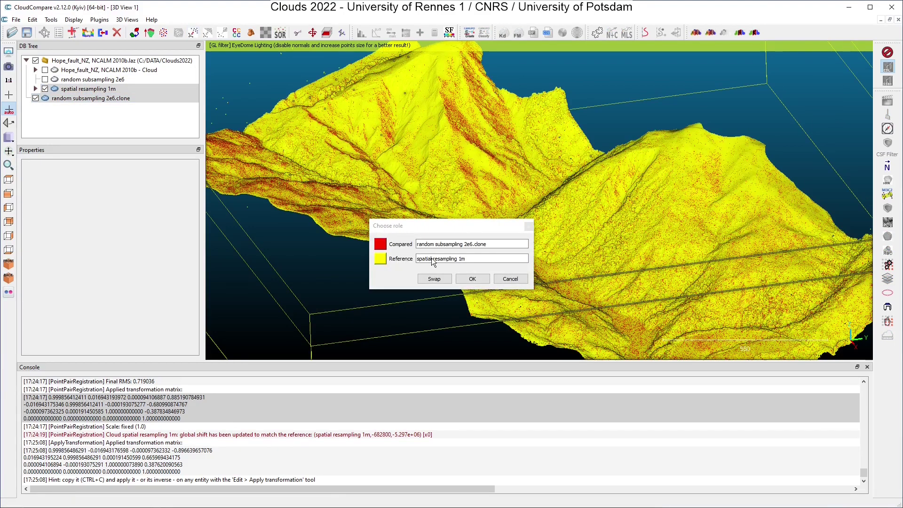
pyautogui.click(476, 279)
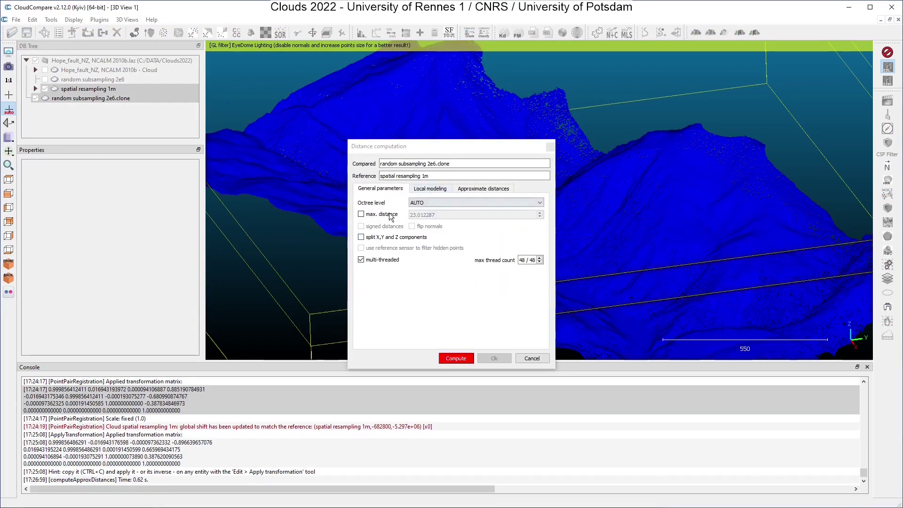
pyautogui.click(362, 214)
pyautogui.click(362, 215)
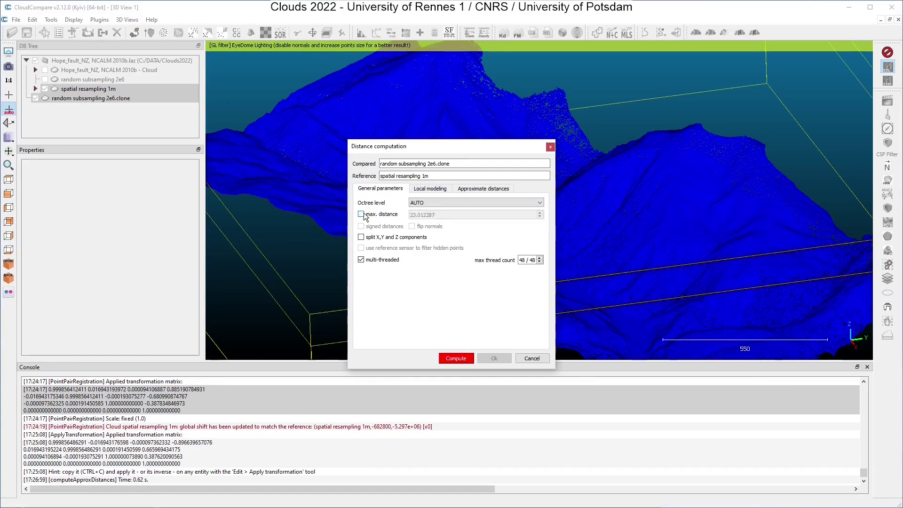
pyautogui.click(449, 359)
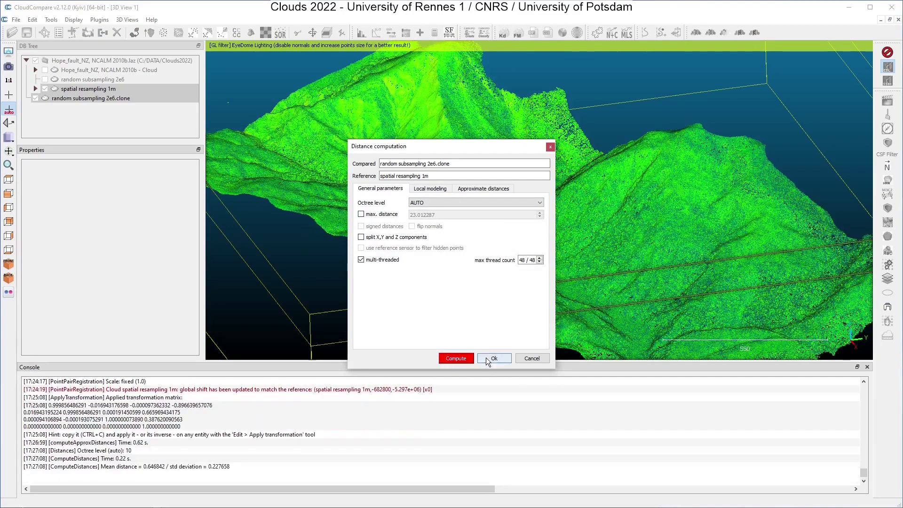
pyautogui.click(489, 358)
# Step: Limit the distance colours to 0.20739612–1.12479595 saturation and view the red misfit patch on the slope
pyautogui.click(94, 98)
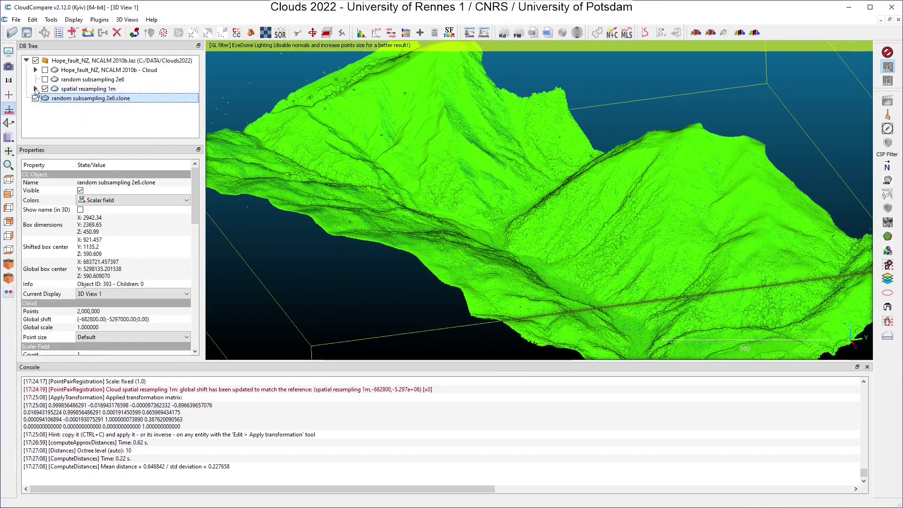
pyautogui.moveTo(196, 191); pyautogui.dragTo(199, 253)
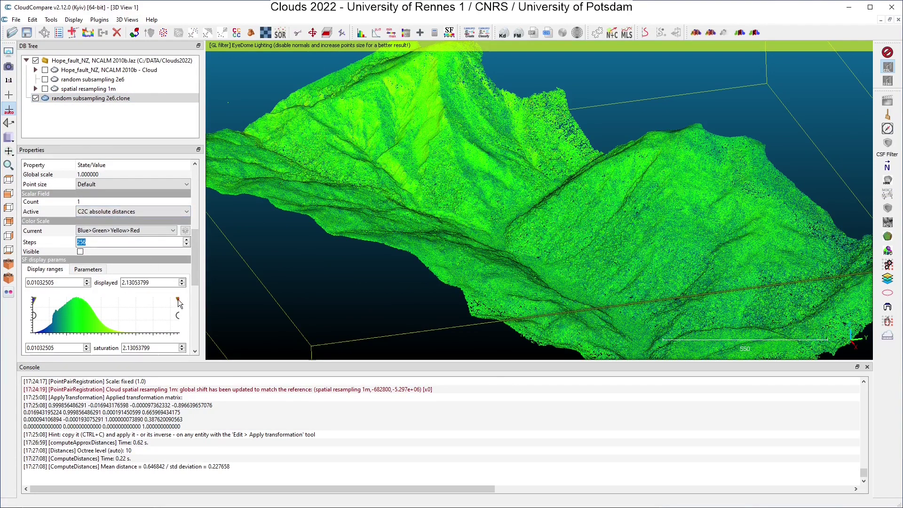
pyautogui.moveTo(178, 301); pyautogui.dragTo(110, 303)
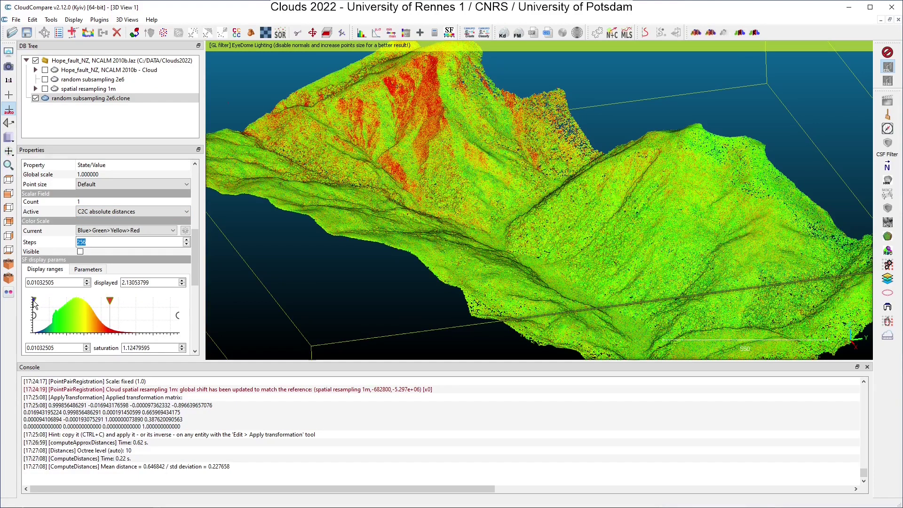
pyautogui.moveTo(34, 300); pyautogui.dragTo(46, 300)
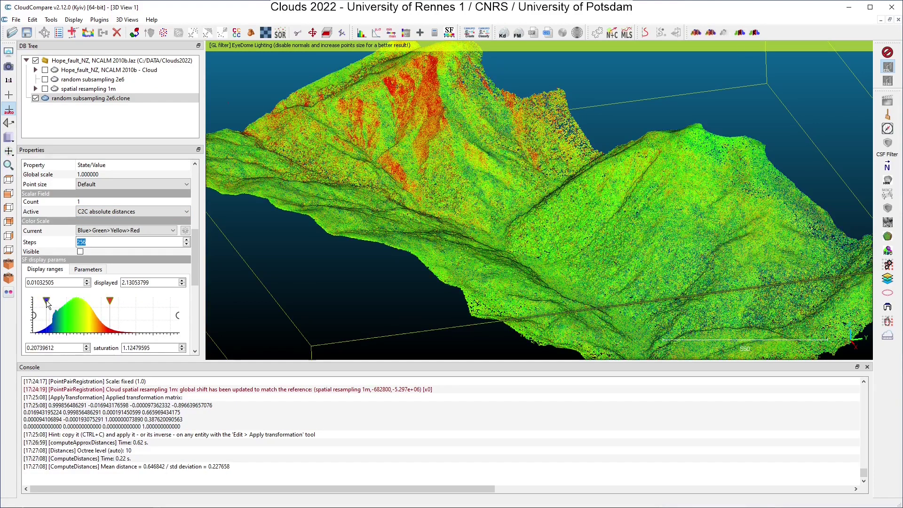
pyautogui.scroll(-2, 462, 254)
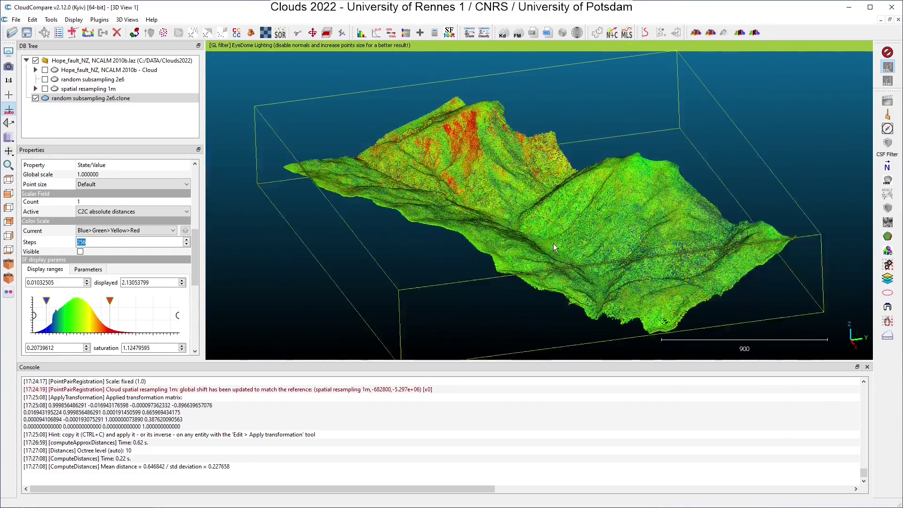
pyautogui.moveTo(463, 254); pyautogui.dragTo(444, 258, button='right')
pyautogui.moveTo(444, 258); pyautogui.dragTo(565, 299)
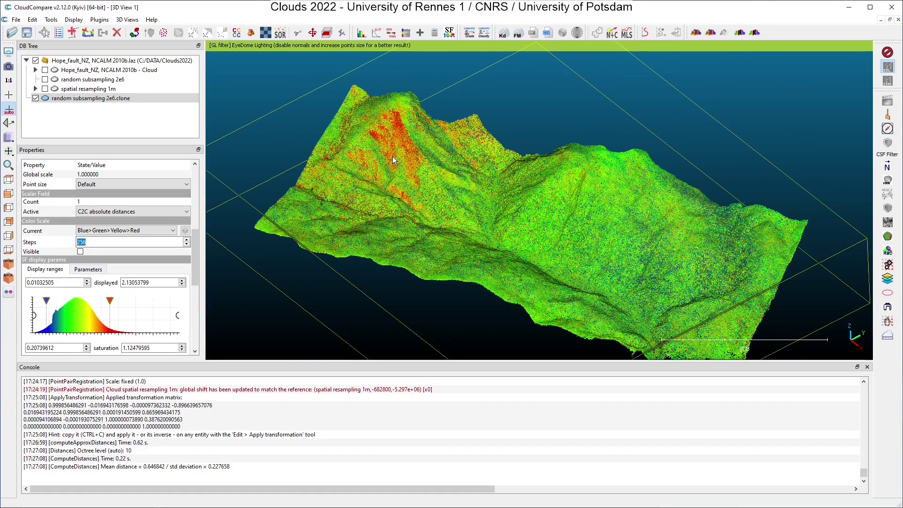
pyautogui.scroll(5, 392, 156)
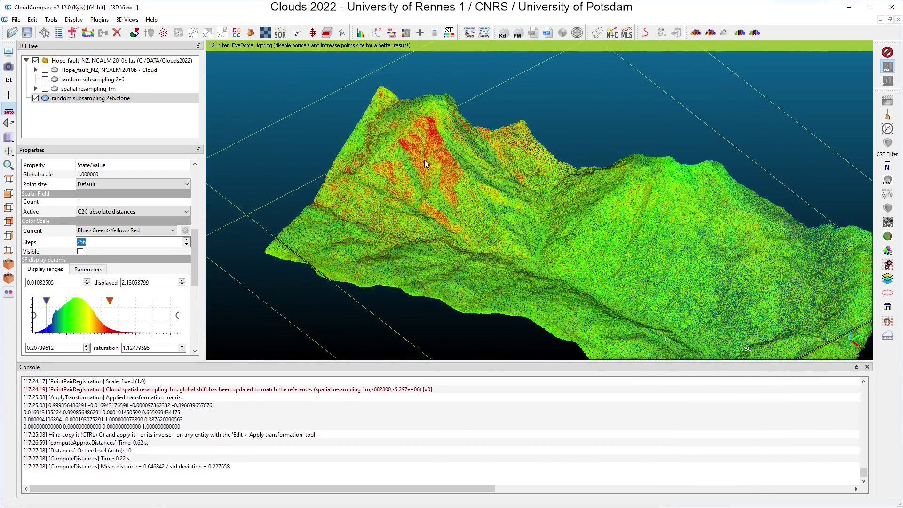
pyautogui.moveTo(424, 160); pyautogui.dragTo(561, 217, button='right')
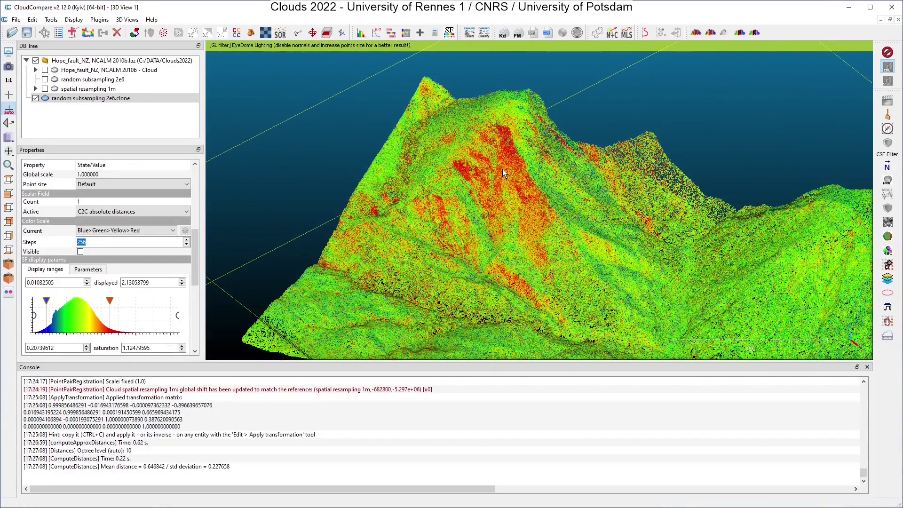